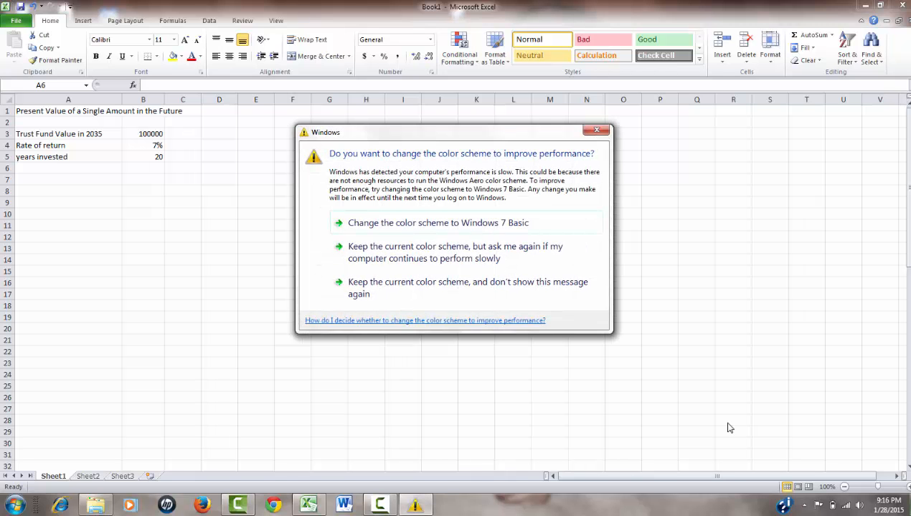
Dismiss the color scheme prompt and insert the financial PV function in cell A7.
left_click(598, 131)
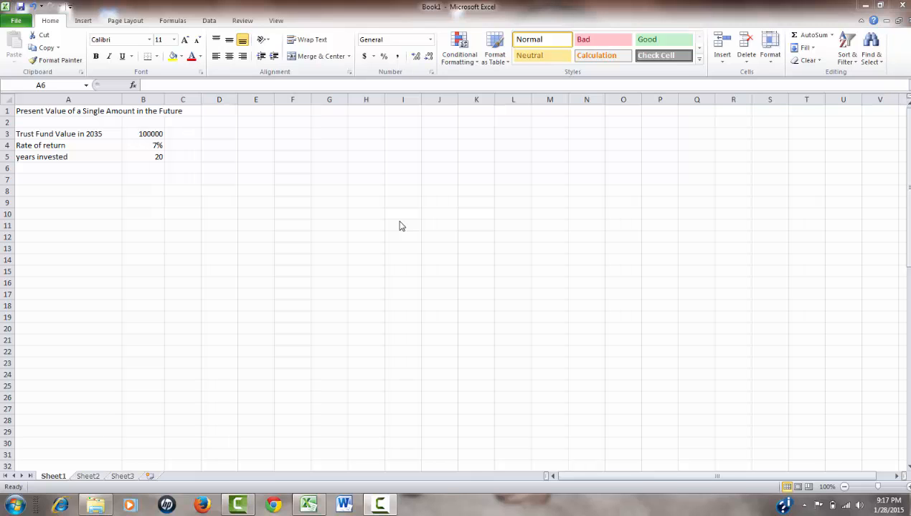
left_click(65, 180)
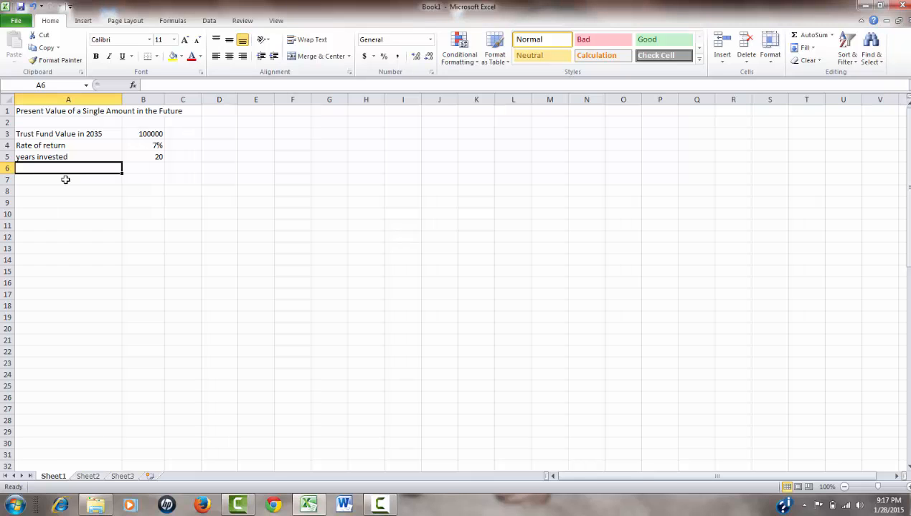
left_click(66, 179)
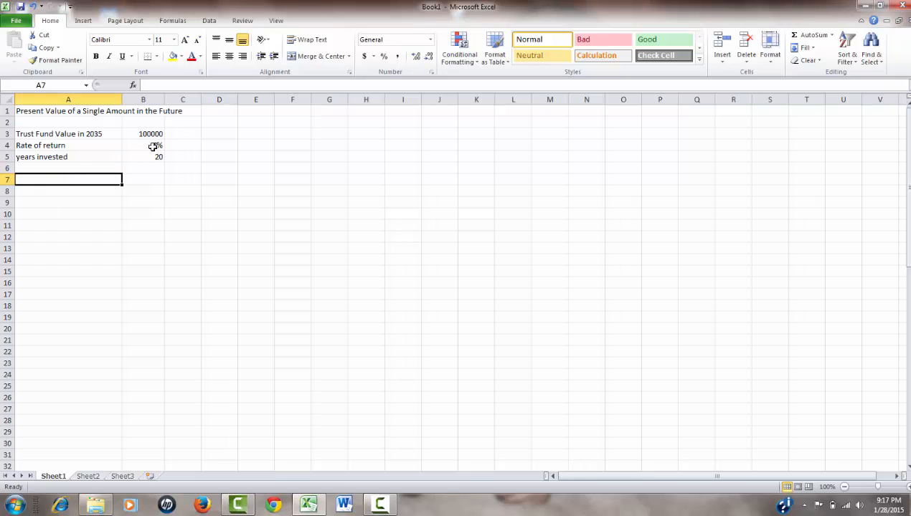
left_click(133, 86)
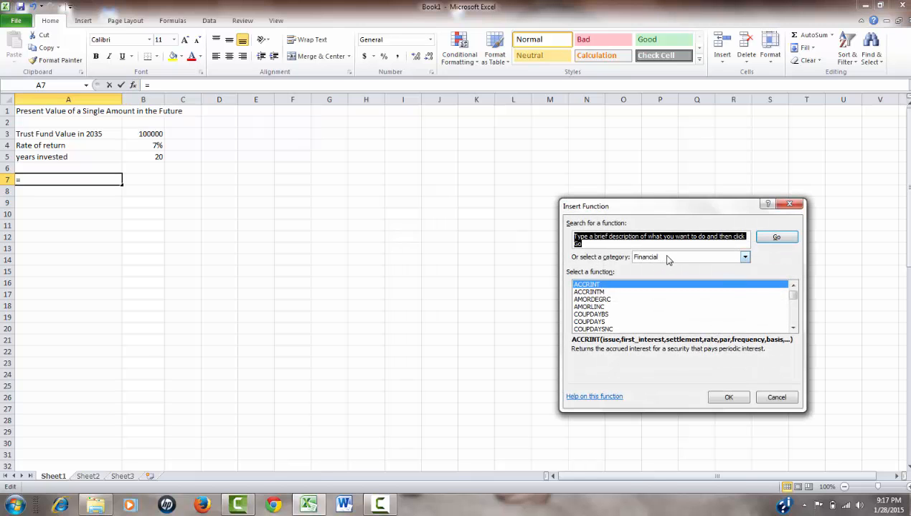
left_click(745, 257)
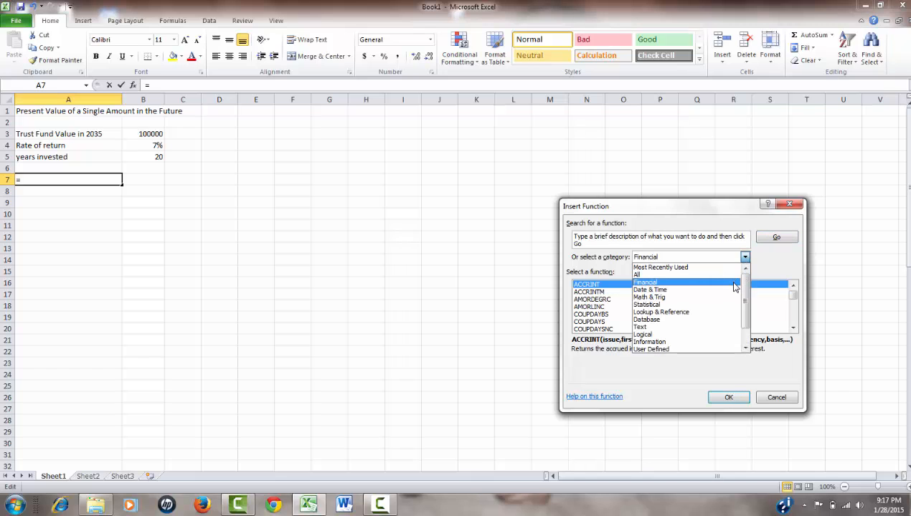
left_click(734, 284)
left_click_drag(792, 299, 794, 322)
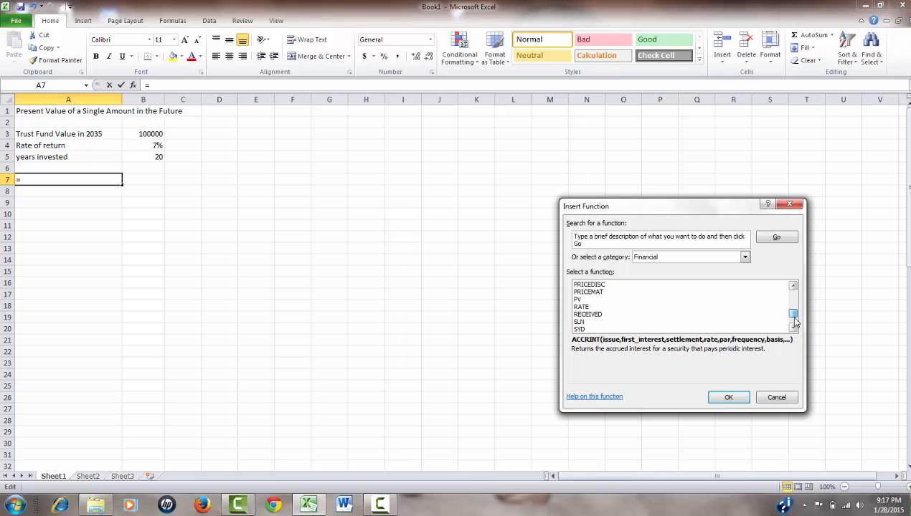
left_click(608, 299)
left_click(728, 398)
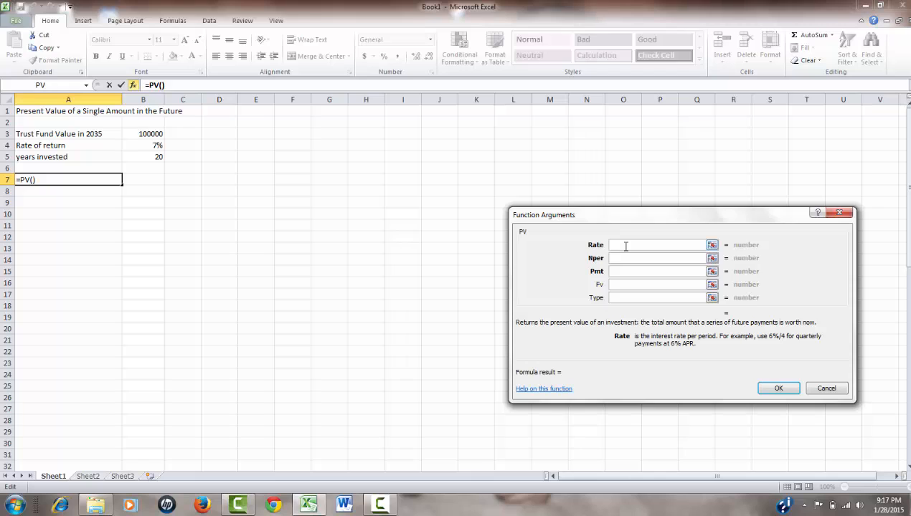
Set the PV function's Rate argument to cell B4 and its Nper argument to cell B5.
left_click(712, 245)
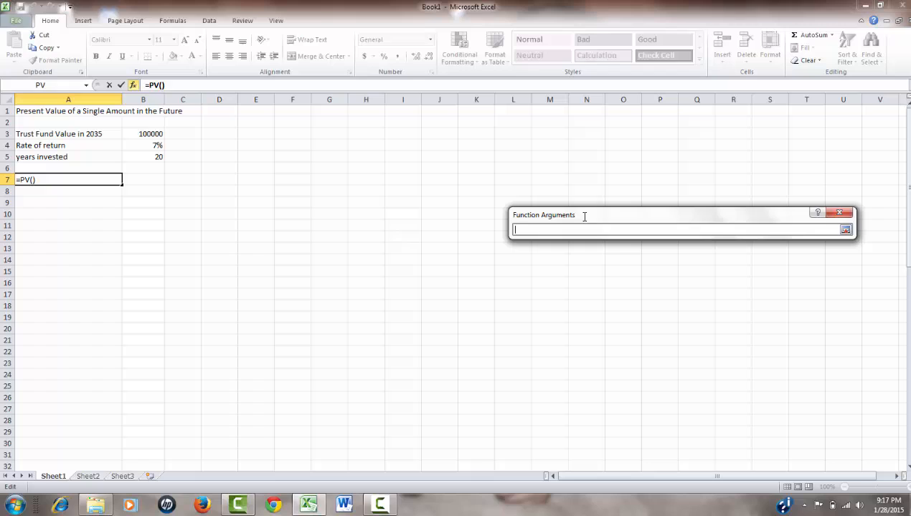
left_click(148, 144)
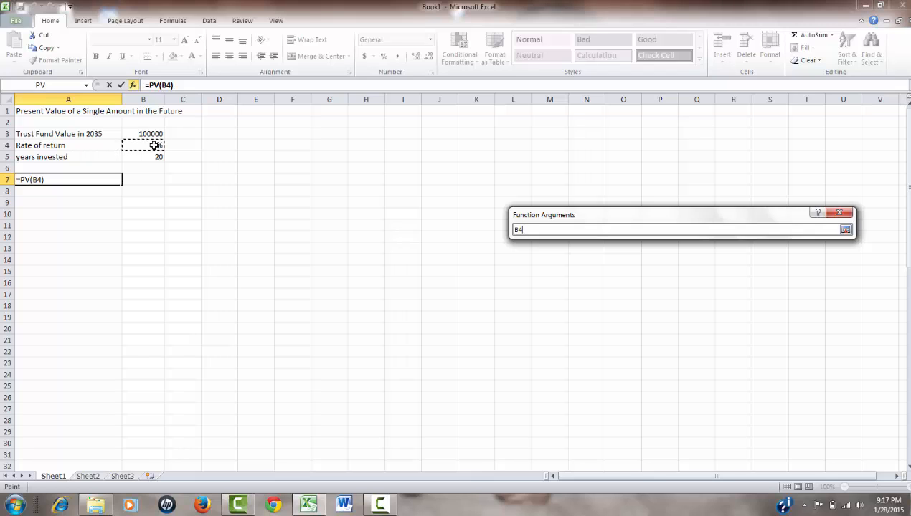
left_click(850, 233)
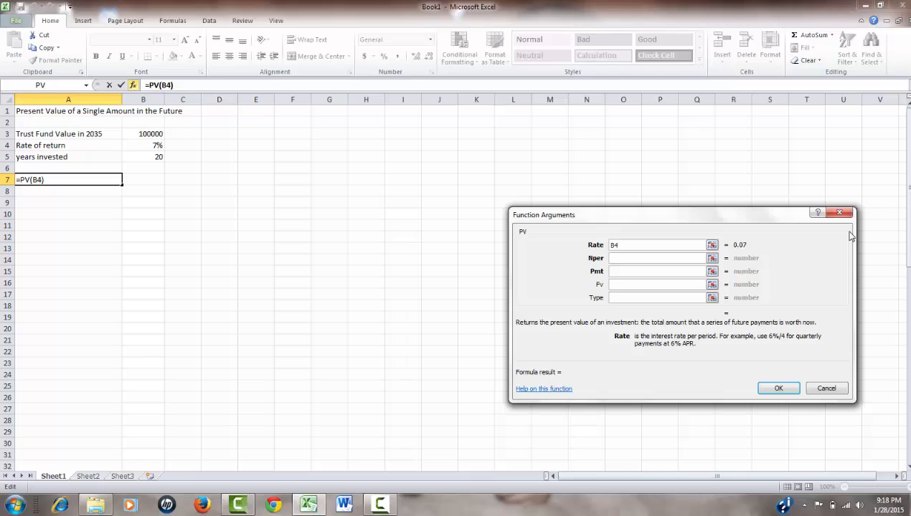
left_click(616, 261)
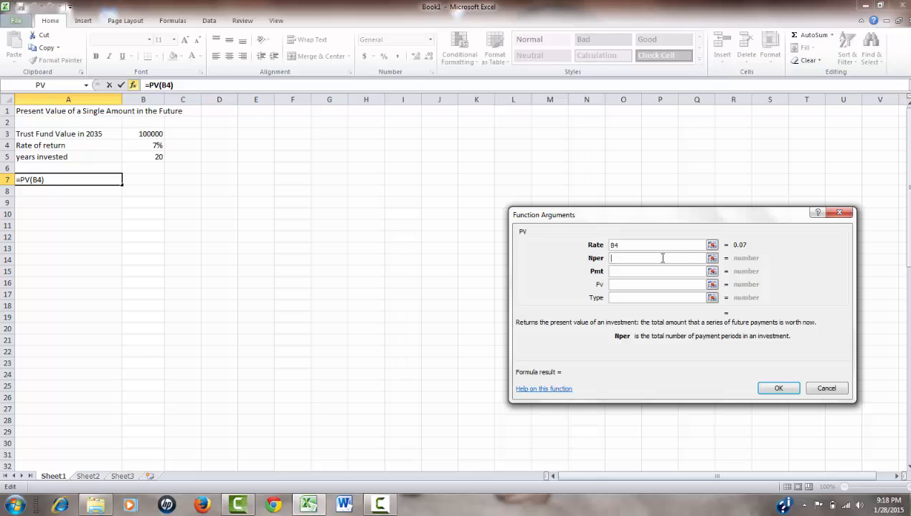
left_click(711, 260)
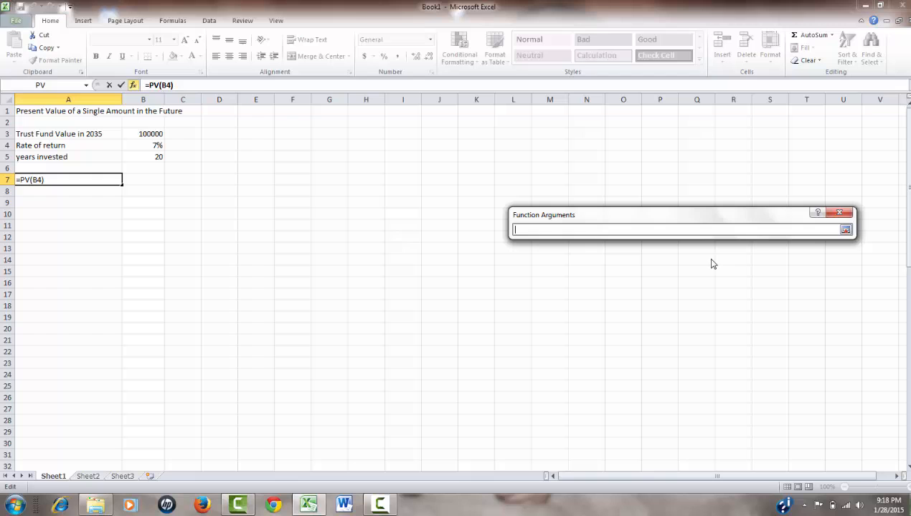
left_click(155, 158)
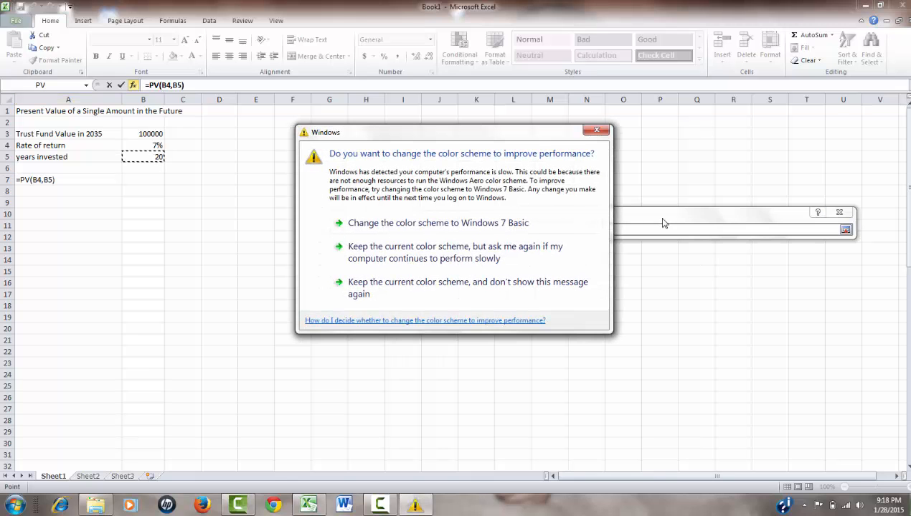
left_click(847, 231)
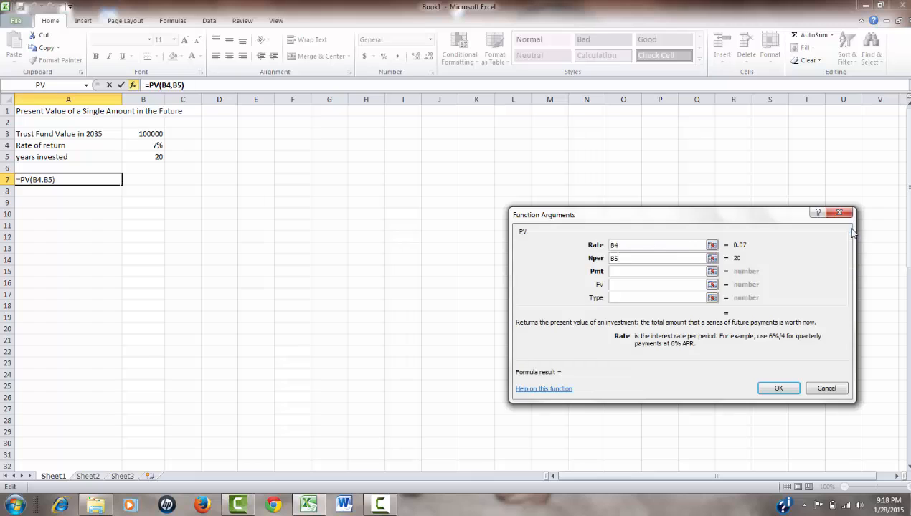
Set the PV function's Fv argument to cell B3, leave Pmt empty, and confirm the formula.
left_click(618, 285)
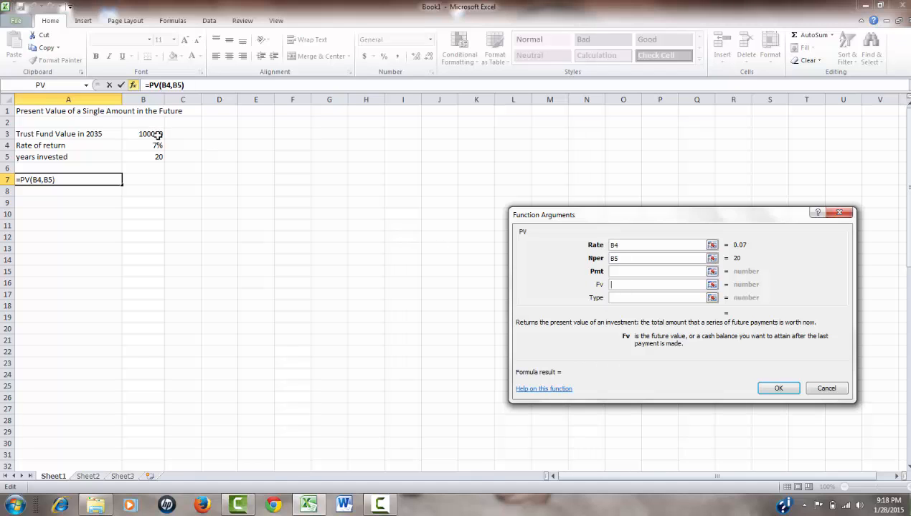
left_click(157, 135)
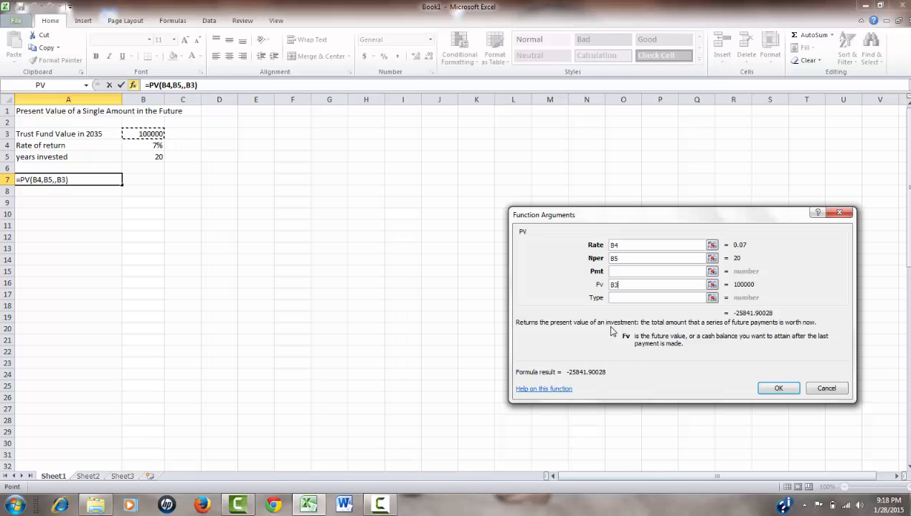
left_click(780, 391)
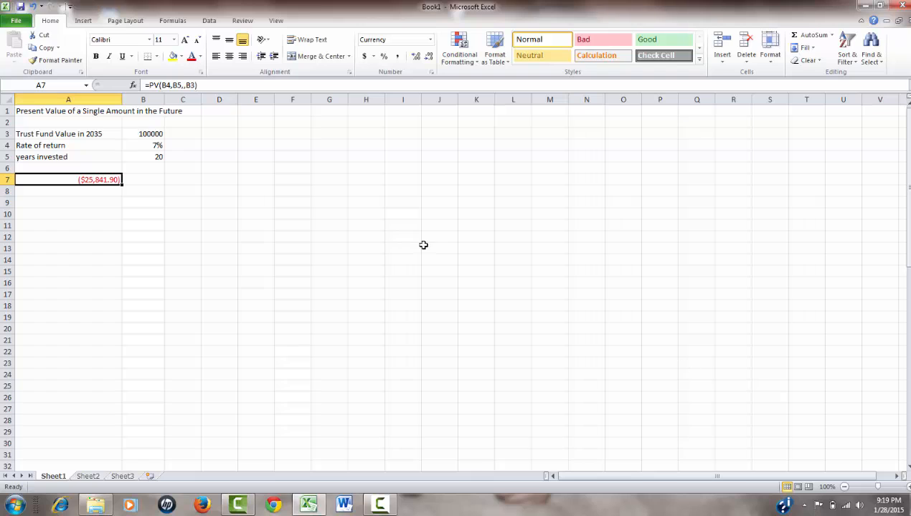
Enter the heading "Present Value of an Annuity in the Future" in cell A9.
left_click(48, 204)
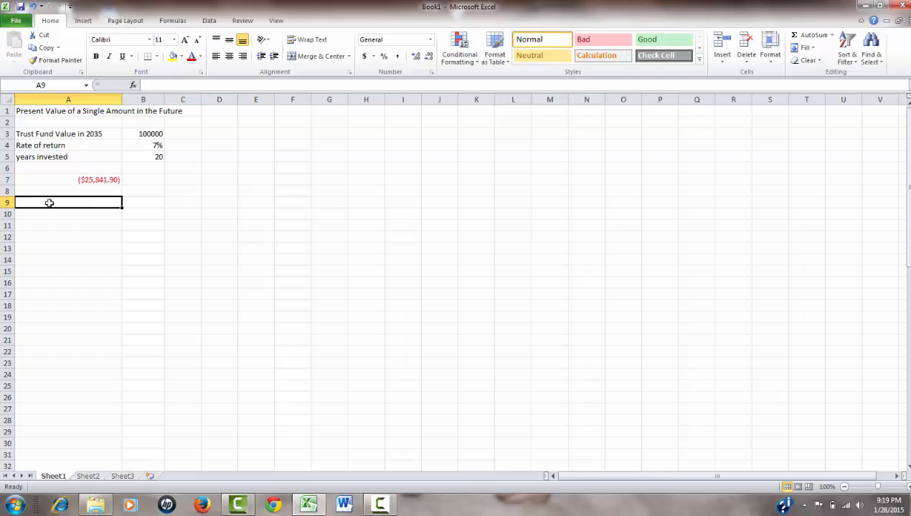
type("Pres")
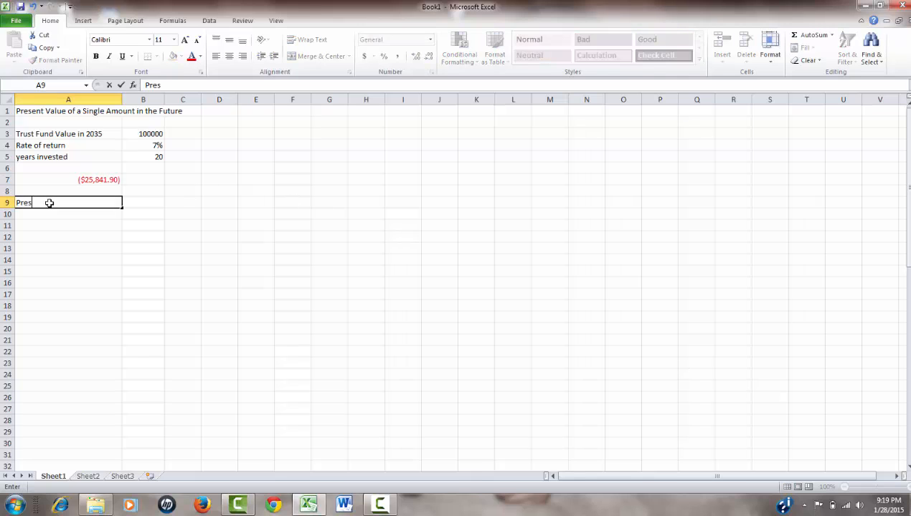
type("ent Value of an Annuity")
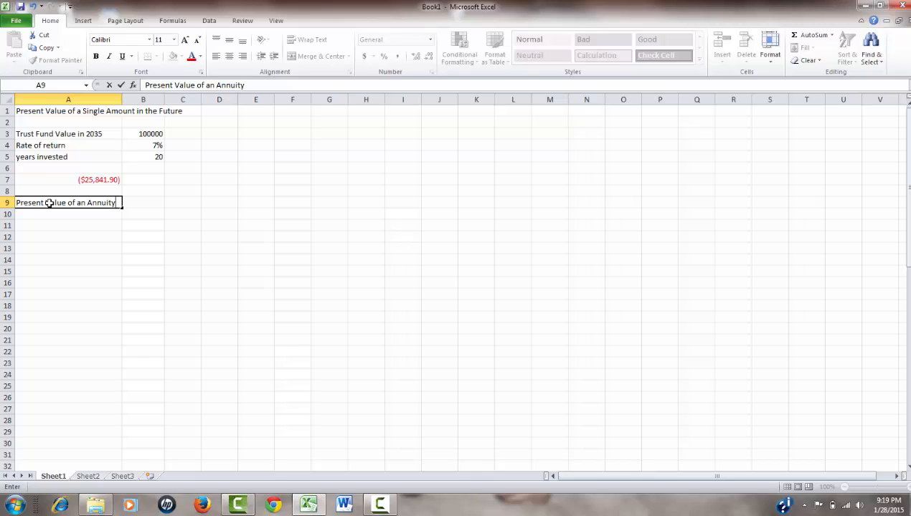
type("in the Future")
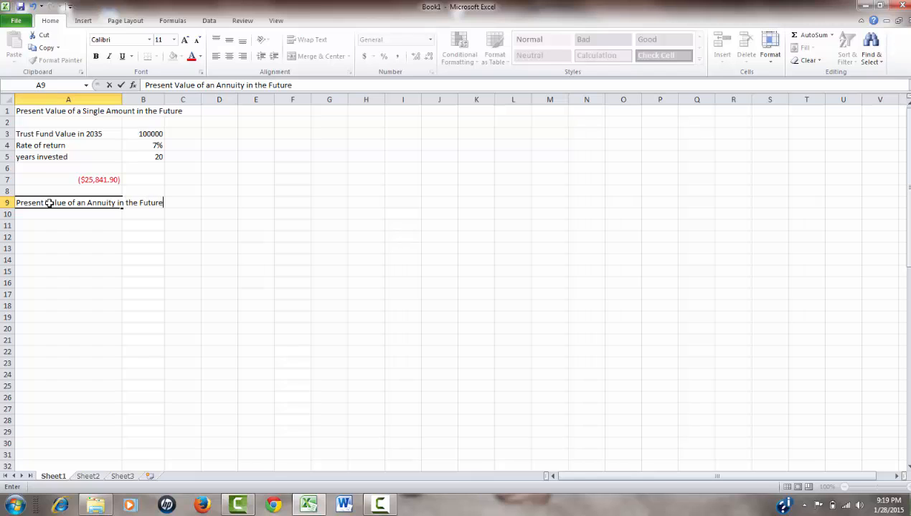
key("Return")
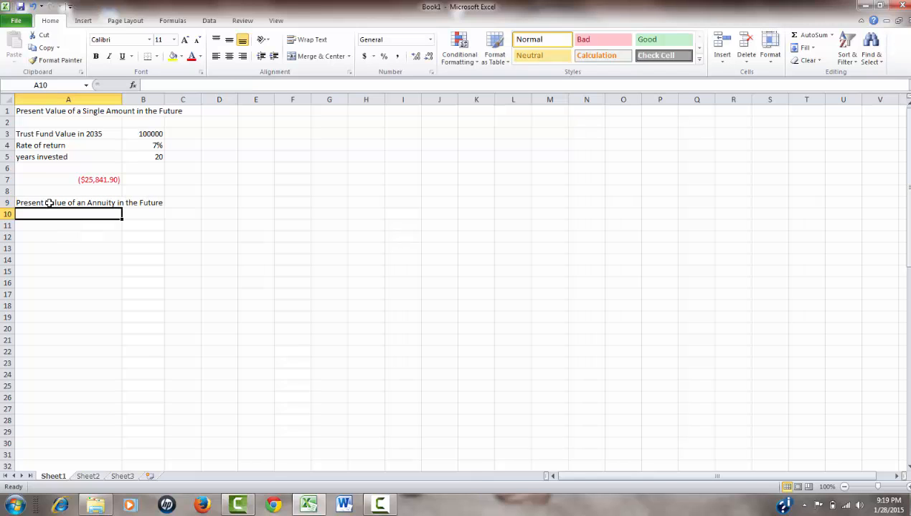
key("Return")
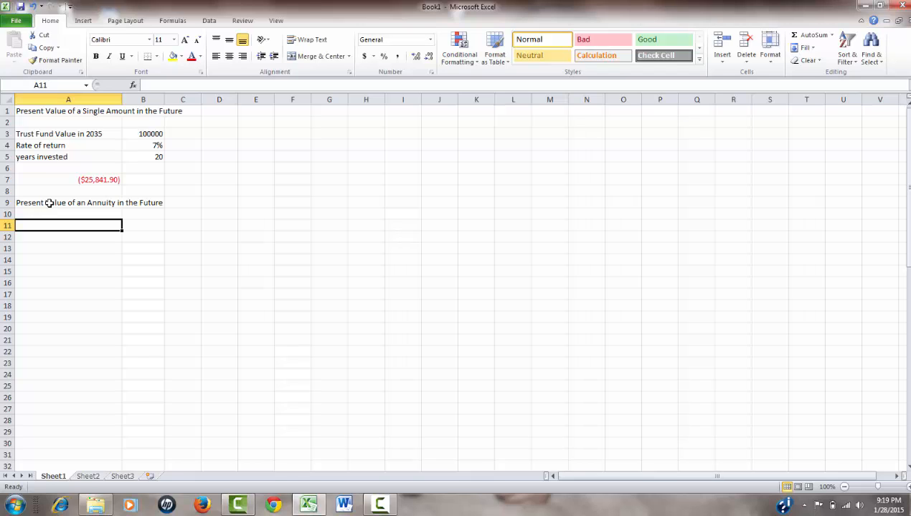
Enter the label "equal payments of" in cell A11 with the amount $250 in B11.
type("pa")
key("BackSpace")
key("BackSpace")
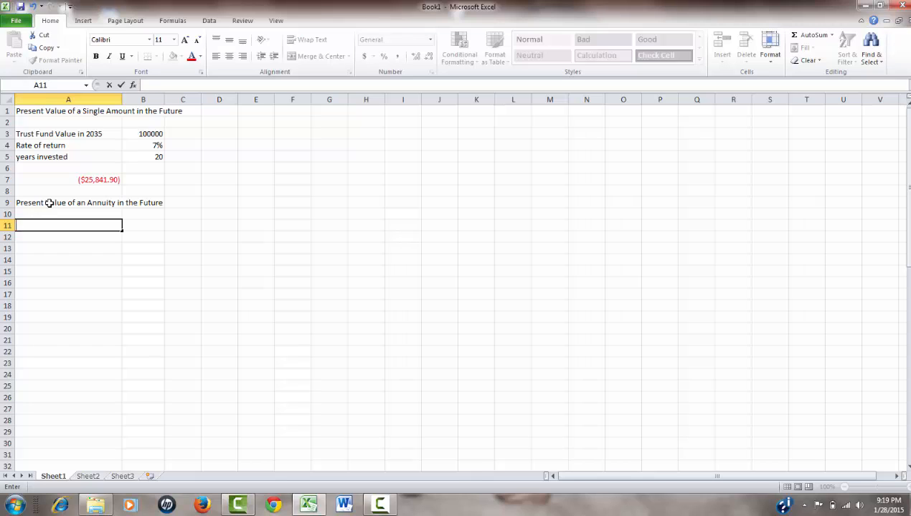
type("equal payme")
type("nts of")
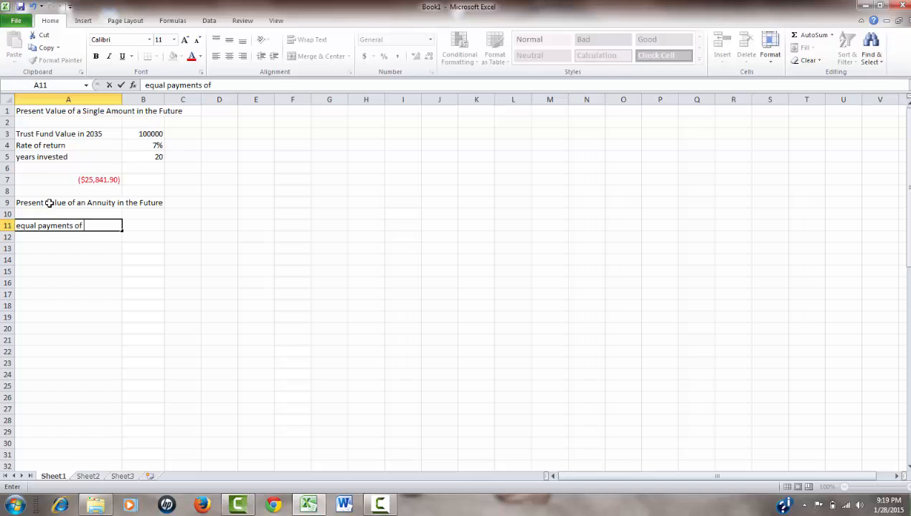
key("Tab")
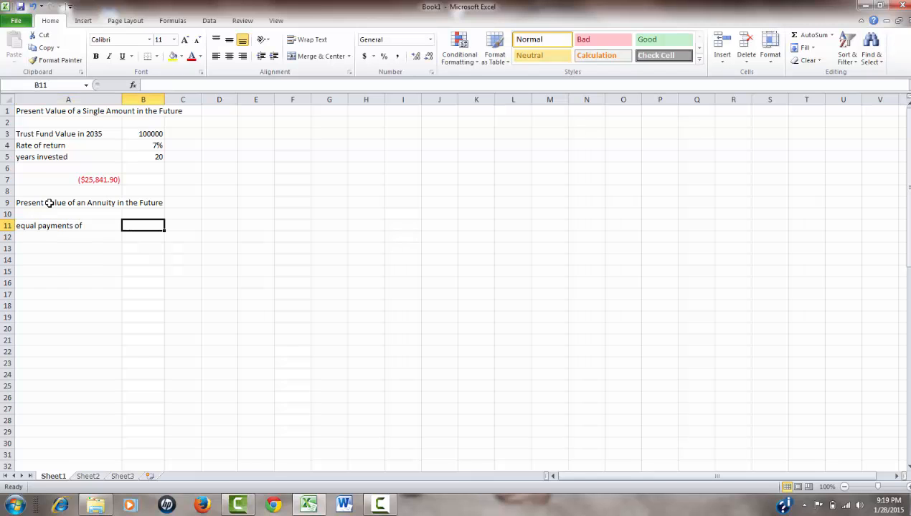
type("$250")
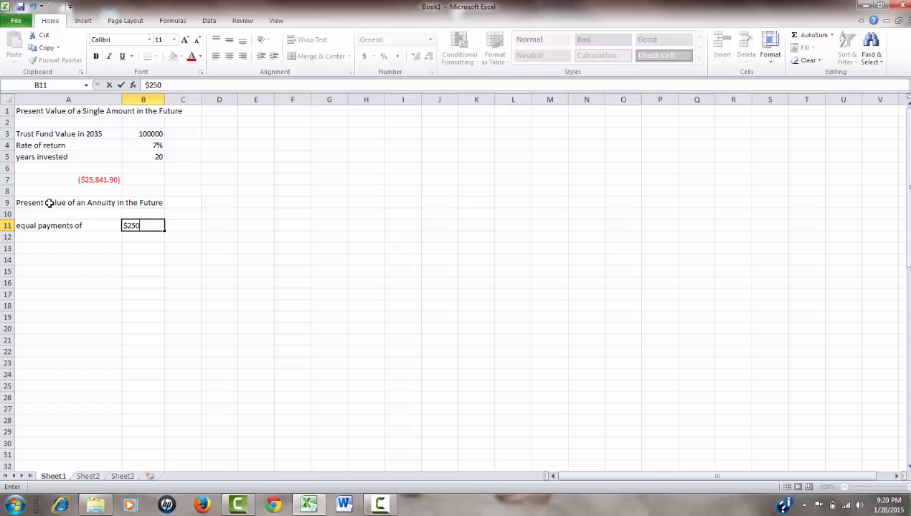
key("Return")
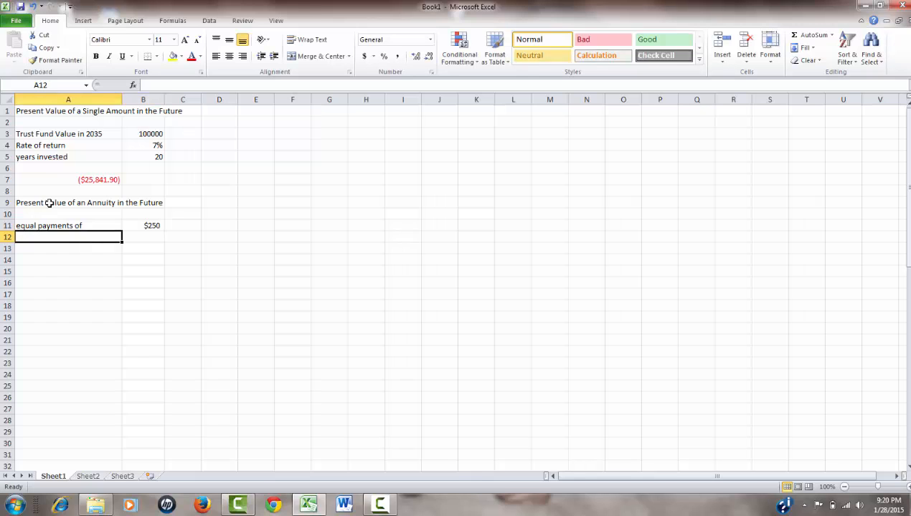
Enter the label "rate of return" in cell A12 with the value 6% in B12.
type("rate ")
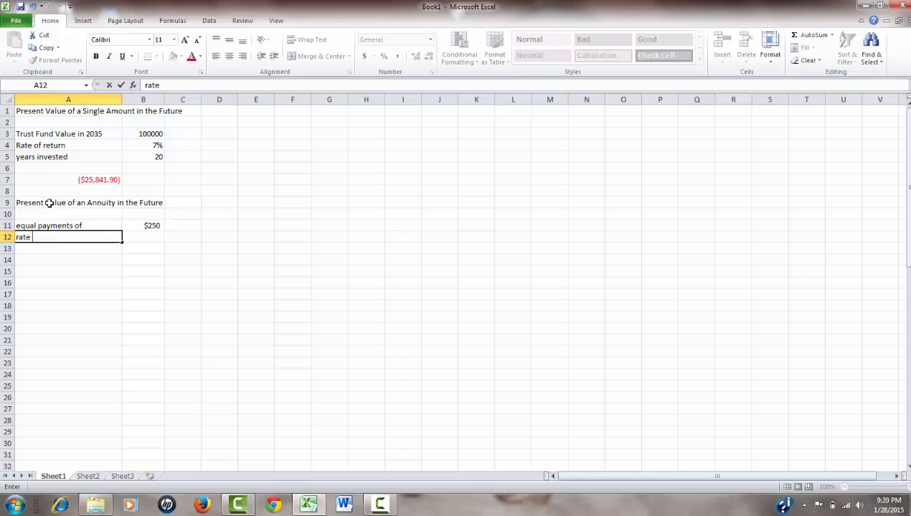
type("of return")
key("Tab")
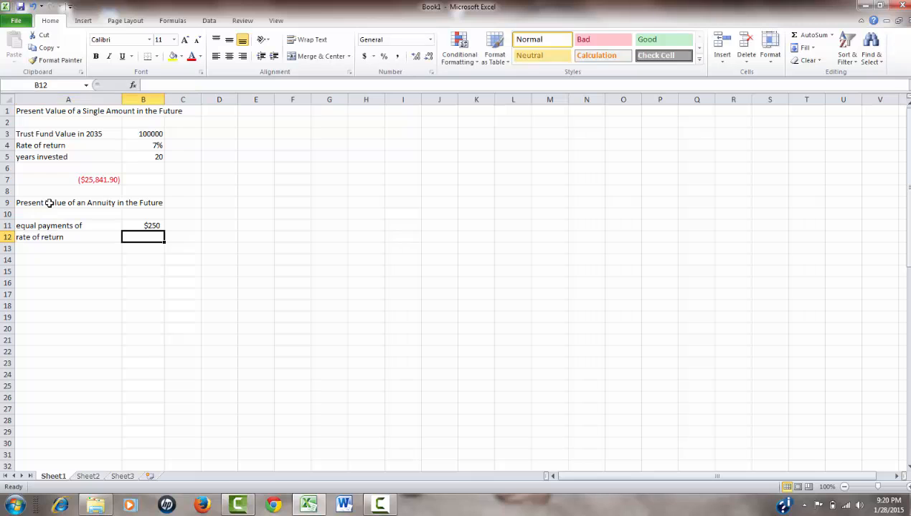
type("6%")
key("Return")
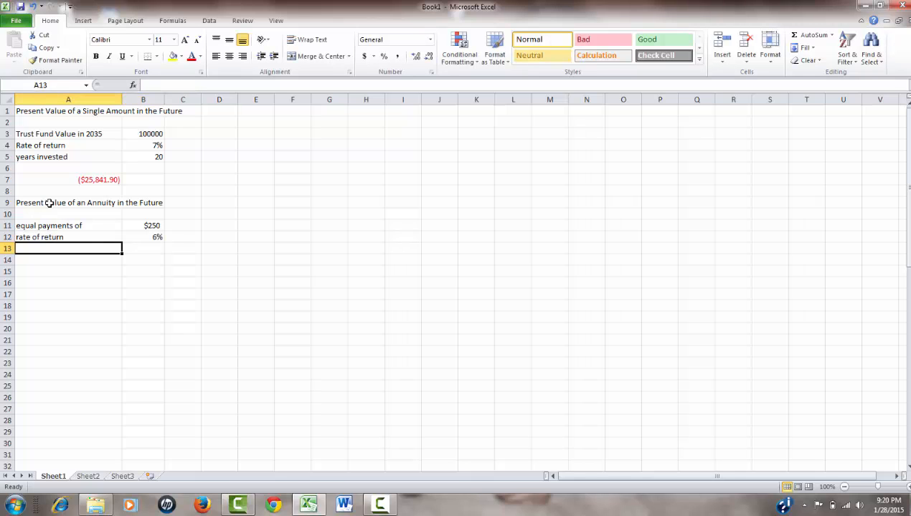
type("Years")
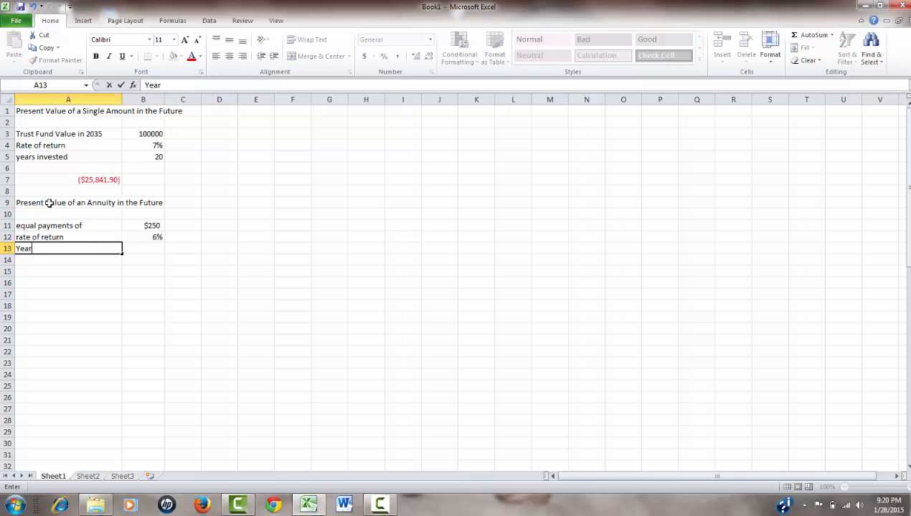
key("BackSpace")
key("BackSpace")
key("BackSpace")
key("BackSpace")
key("BackSpace")
type("uyea")
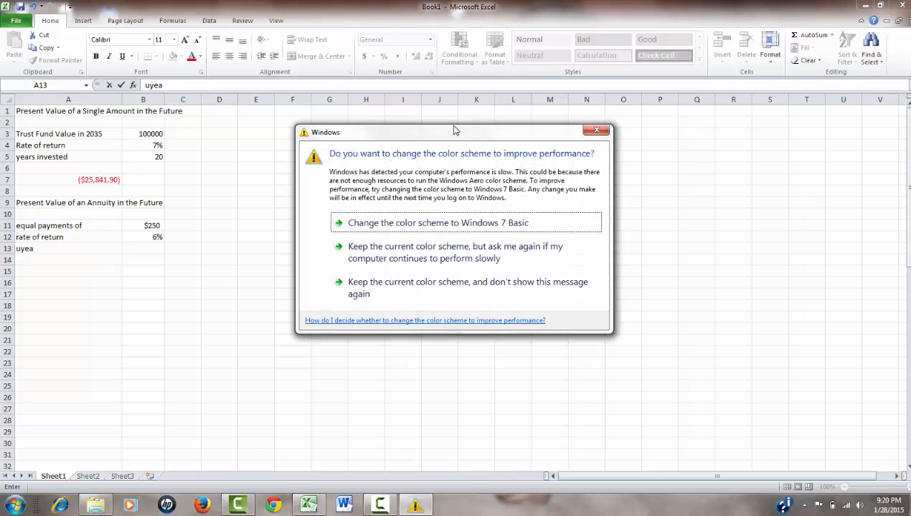
Dismiss the color scheme prompt and replace the partial entry in cell A13 with the label "nper".
left_click(596, 131)
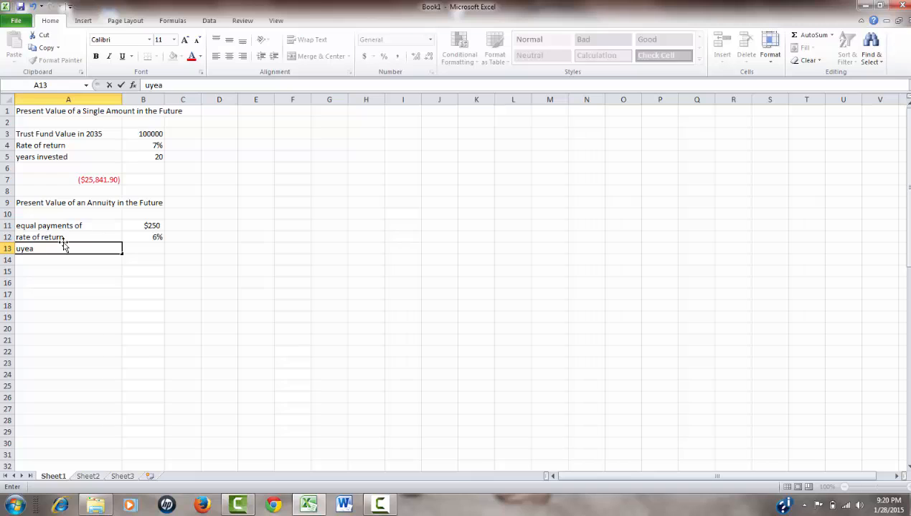
key("BackSpace")
key("BackSpace")
key("BackSpace")
key("BackSpace")
type("nper")
Enter the formula =10*4 in cell B13 as the number of periods.
left_click(144, 249)
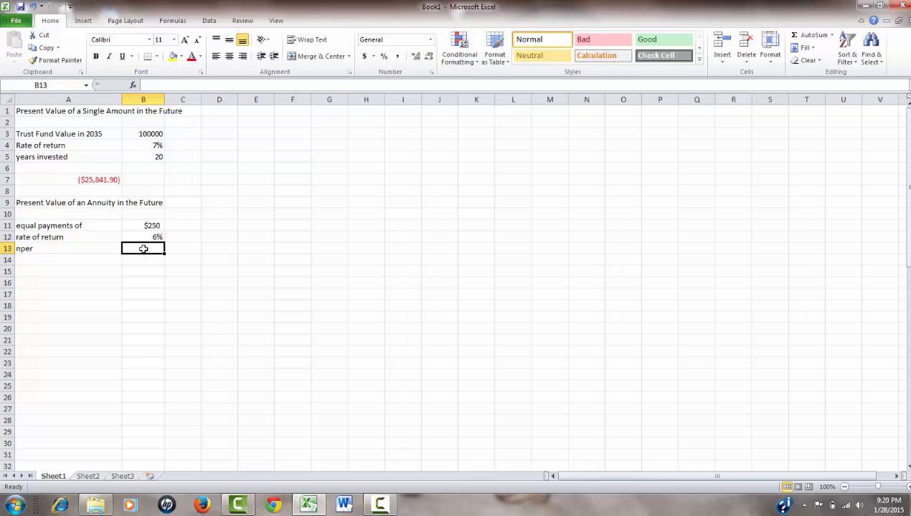
type("=")
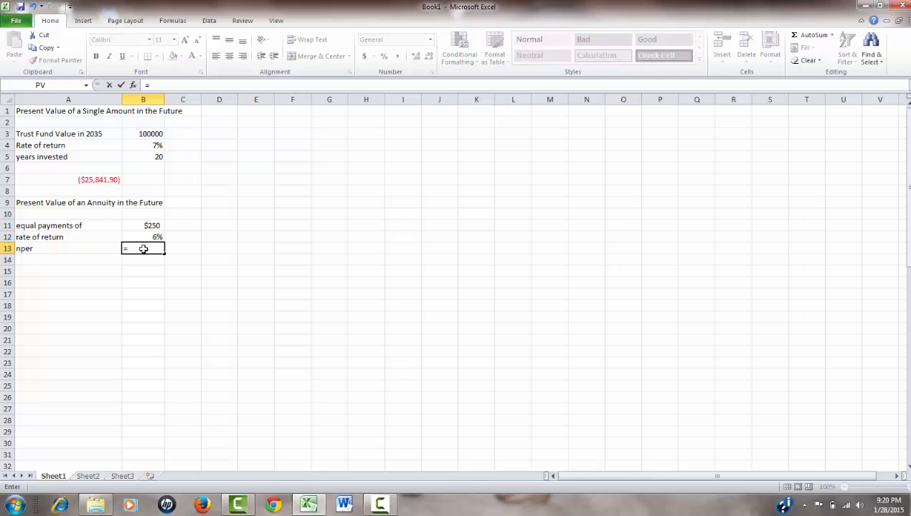
type("10*4")
key("Return")
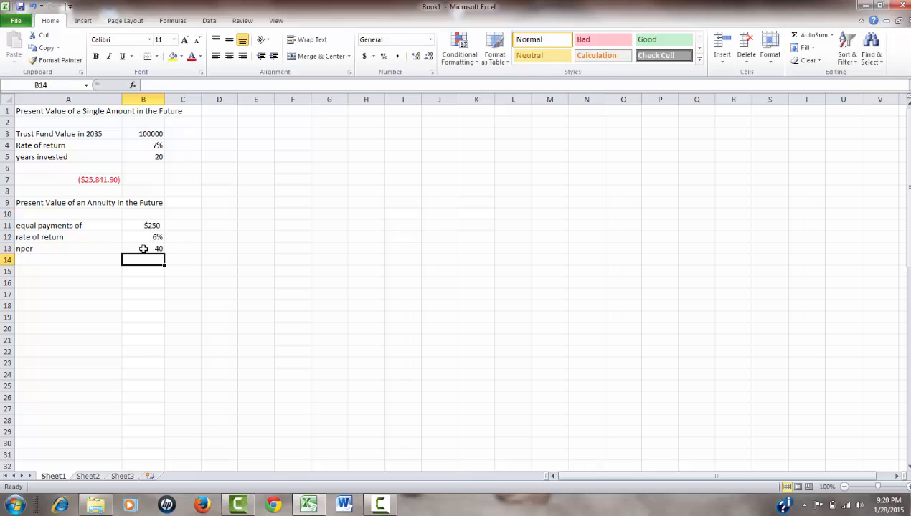
left_click(144, 249)
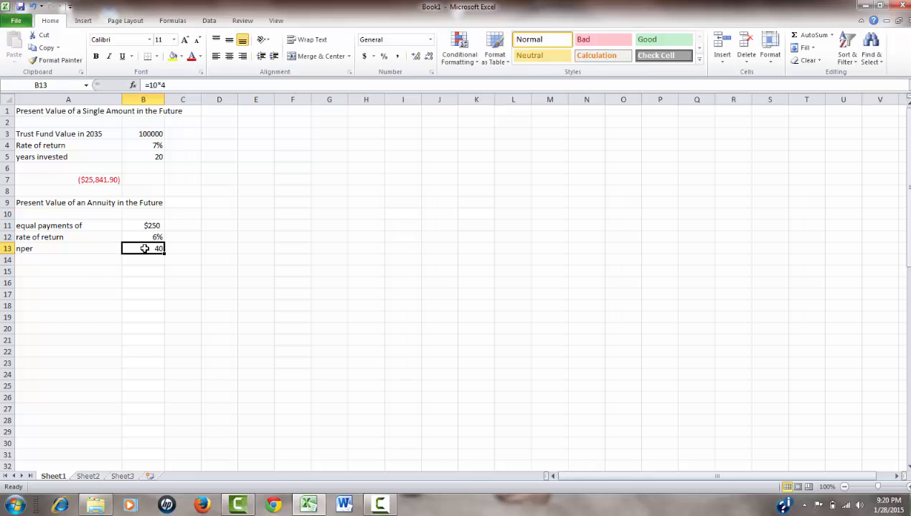
Change the annuity's rate of return in cell B12 to the quarterly formula =6%/4.
left_click(143, 239)
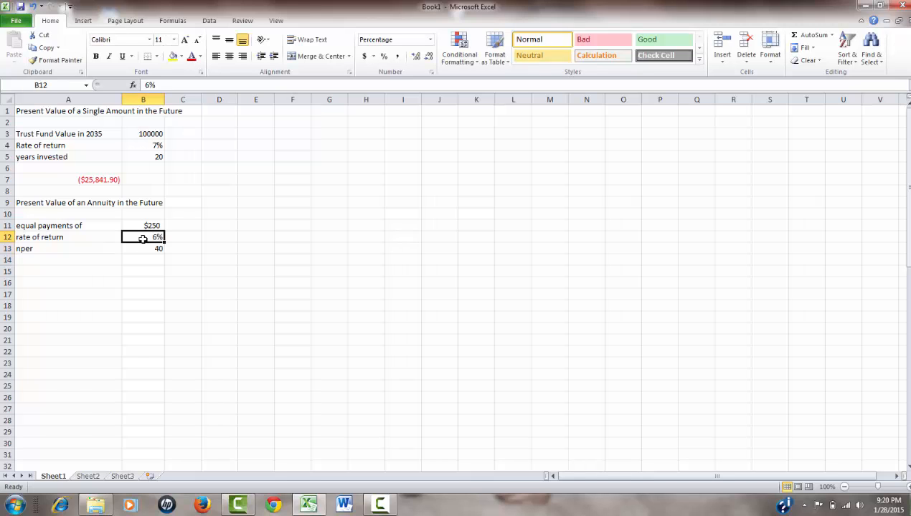
left_click(171, 85)
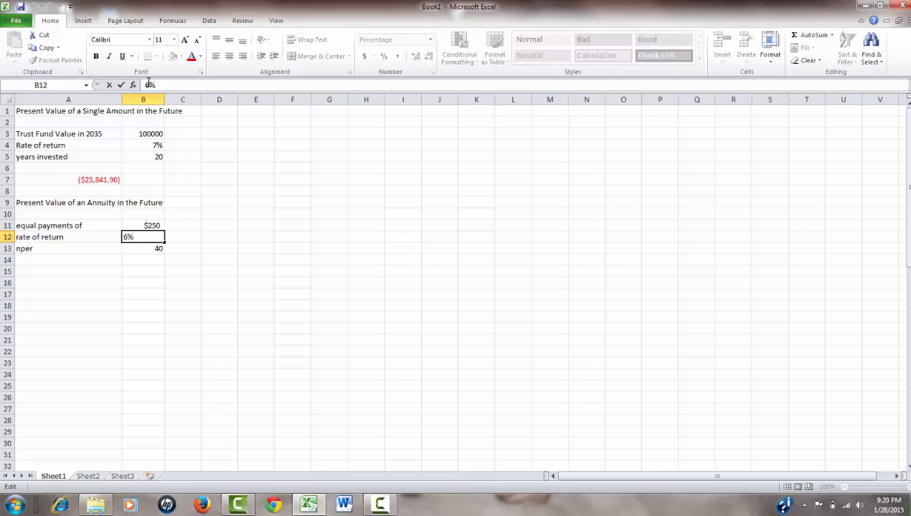
left_click(147, 85)
type("=6%")
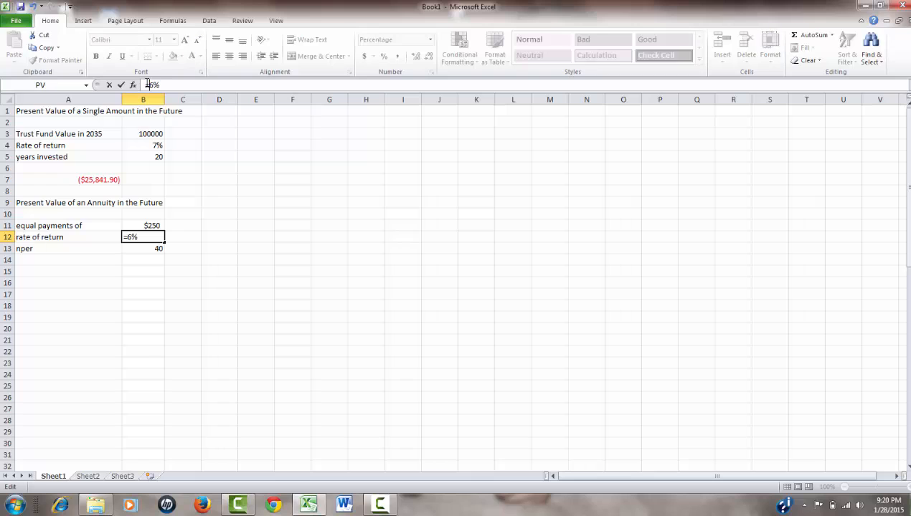
type("/4")
key("Return")
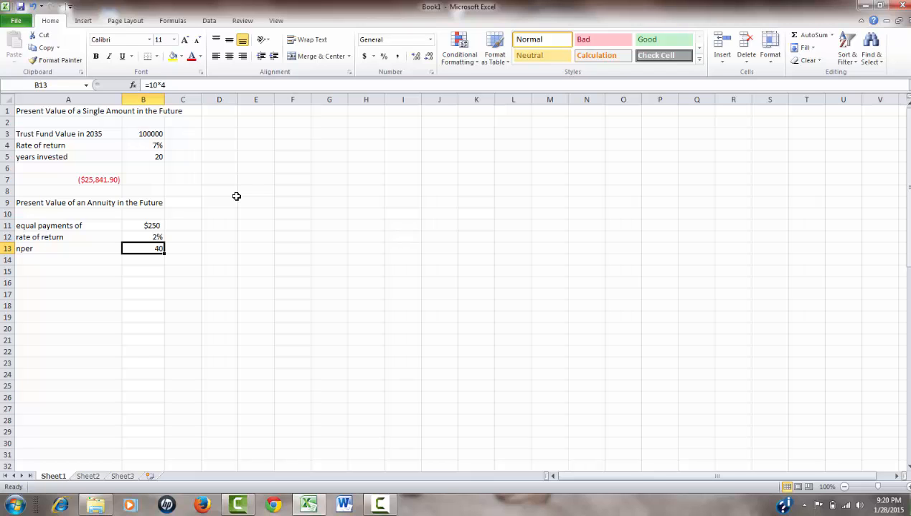
Insert the financial function PV in cell A15.
left_click(52, 272)
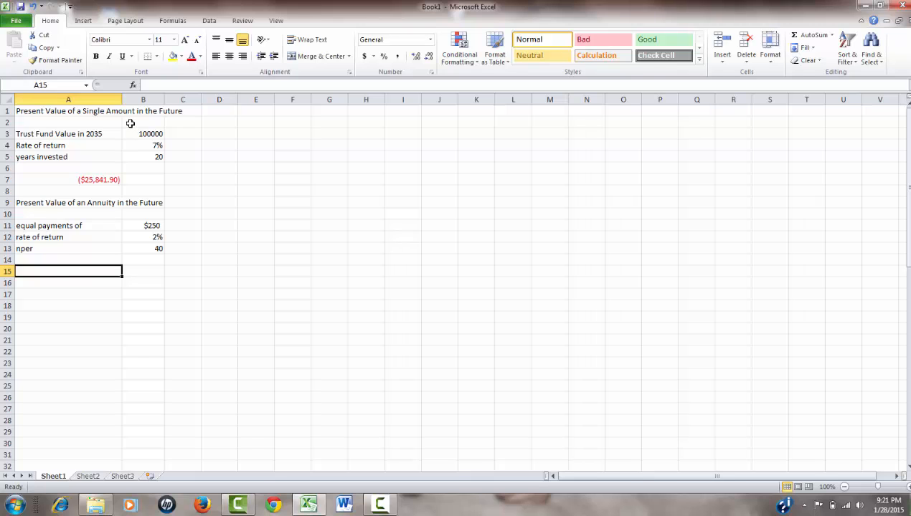
left_click(133, 85)
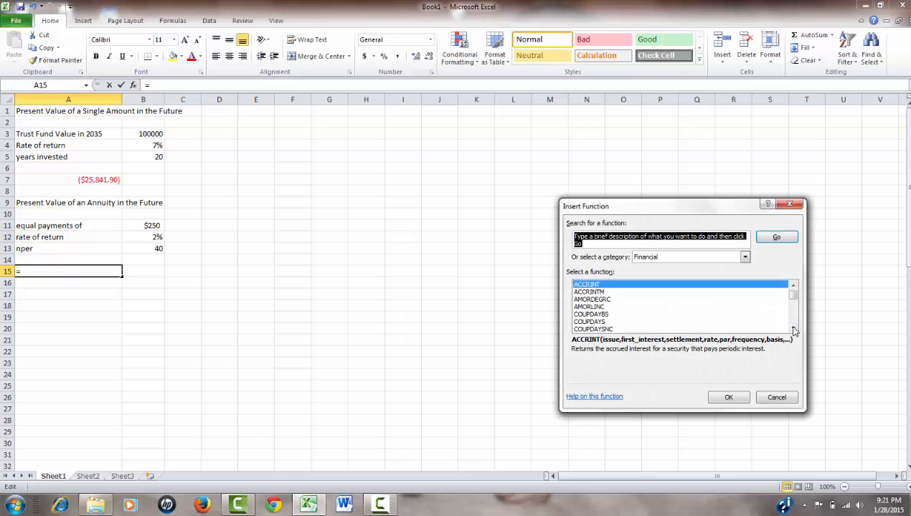
left_click_drag(792, 328, 793, 328)
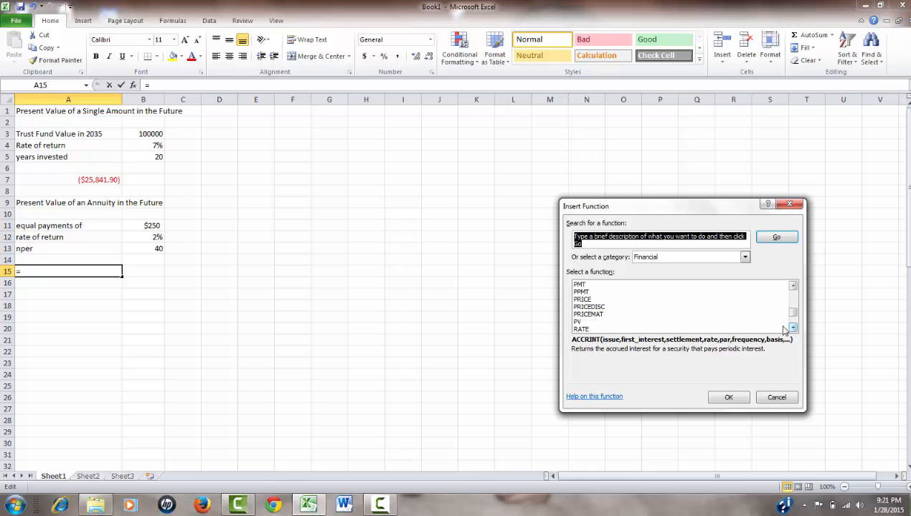
left_click(615, 324)
left_click(717, 398)
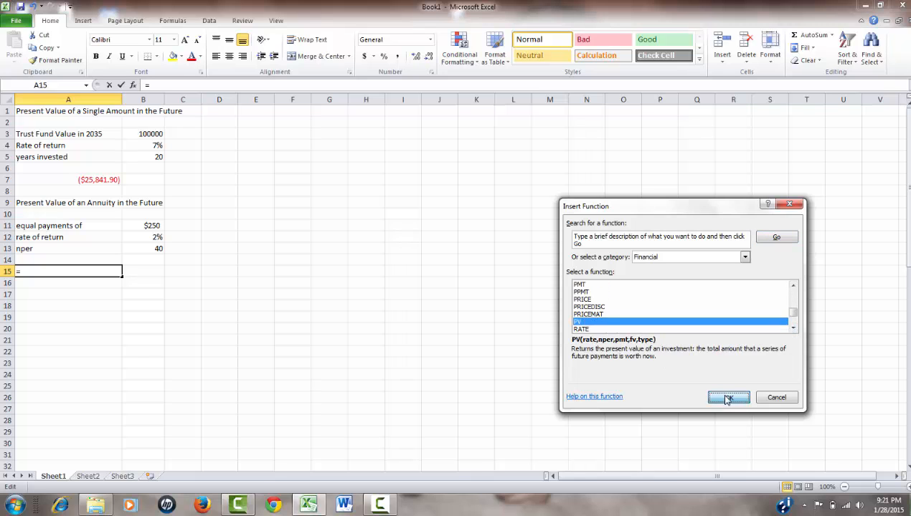
Set the PV arguments to B12 for Rate, B13 for Nper and B11 for Pmt, and accept the formula.
left_click(148, 237)
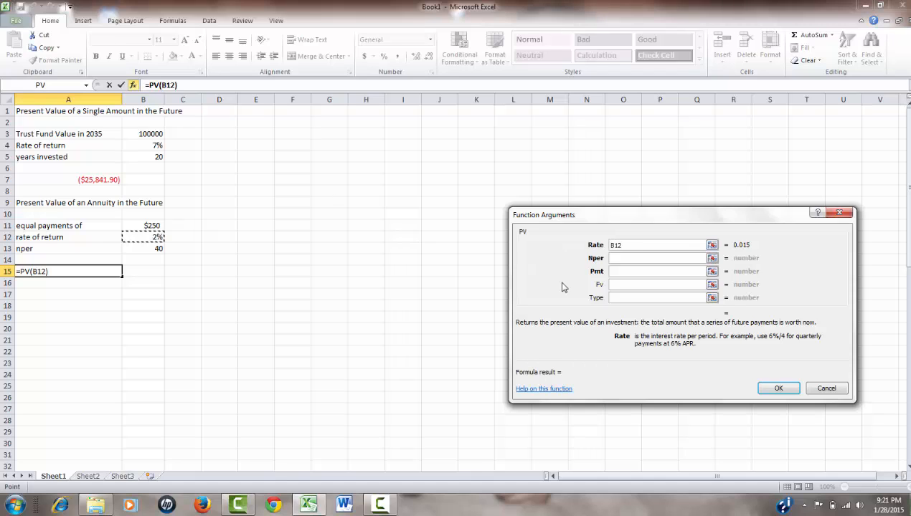
left_click(619, 260)
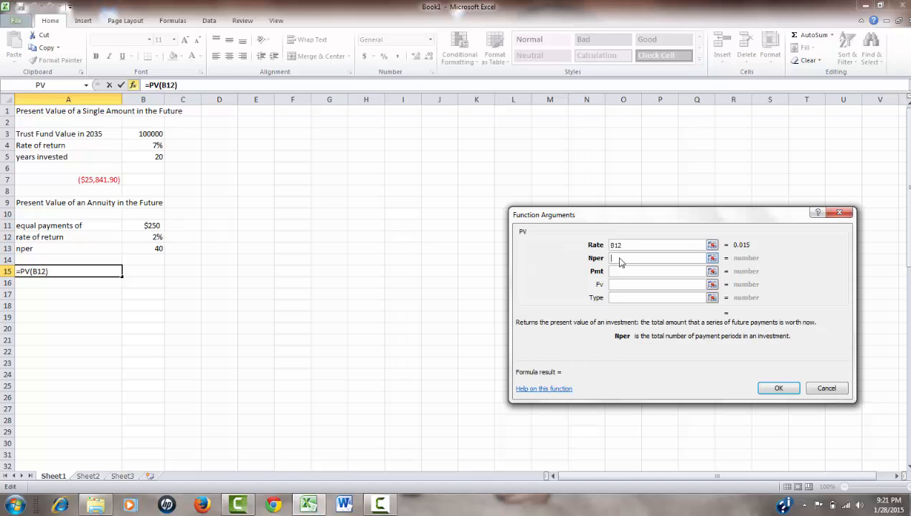
left_click(156, 247)
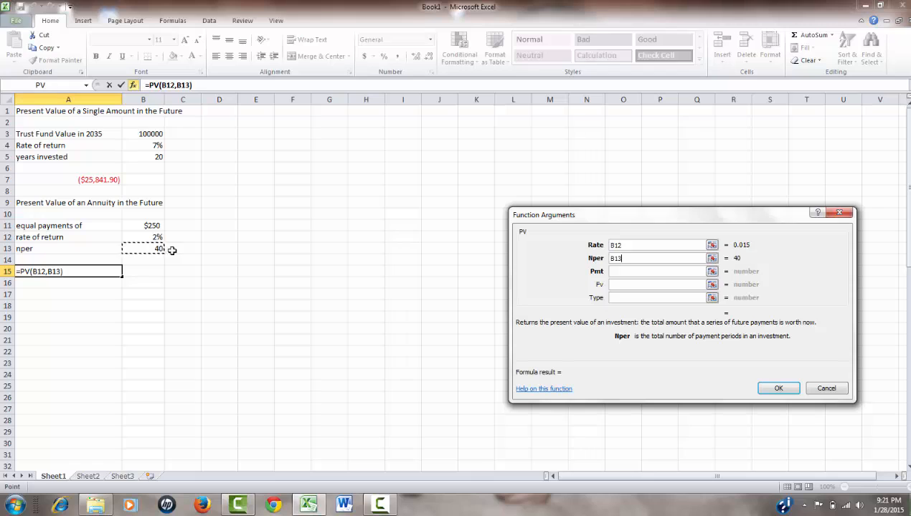
left_click(616, 270)
left_click(153, 225)
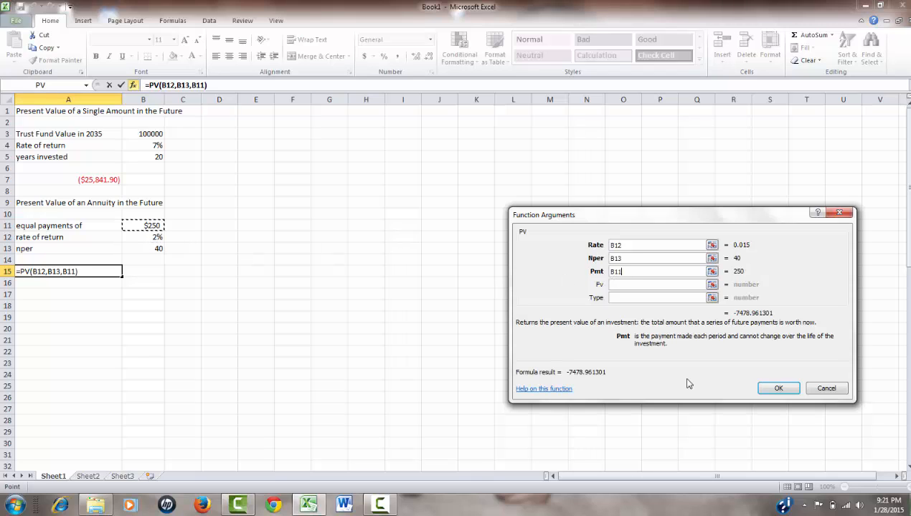
left_click(778, 389)
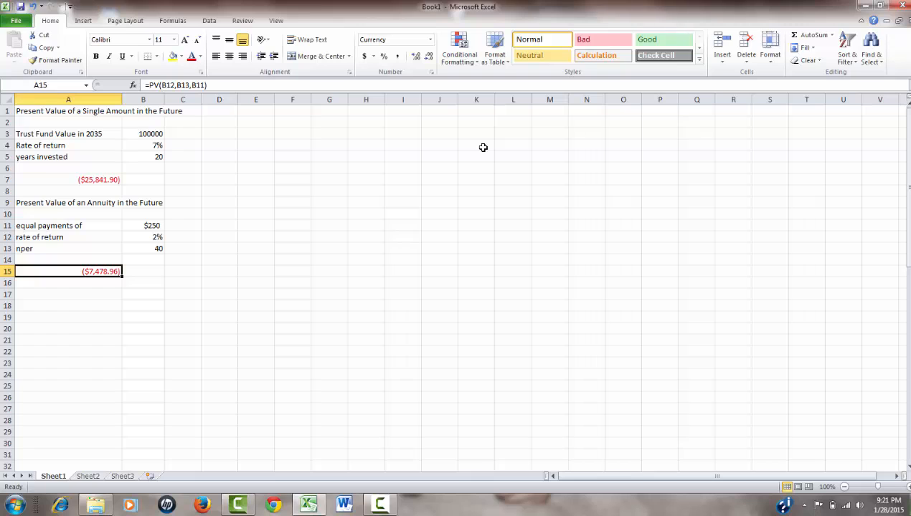
Enter the heading "Future value of a single amount" in cell F1.
left_click(295, 112)
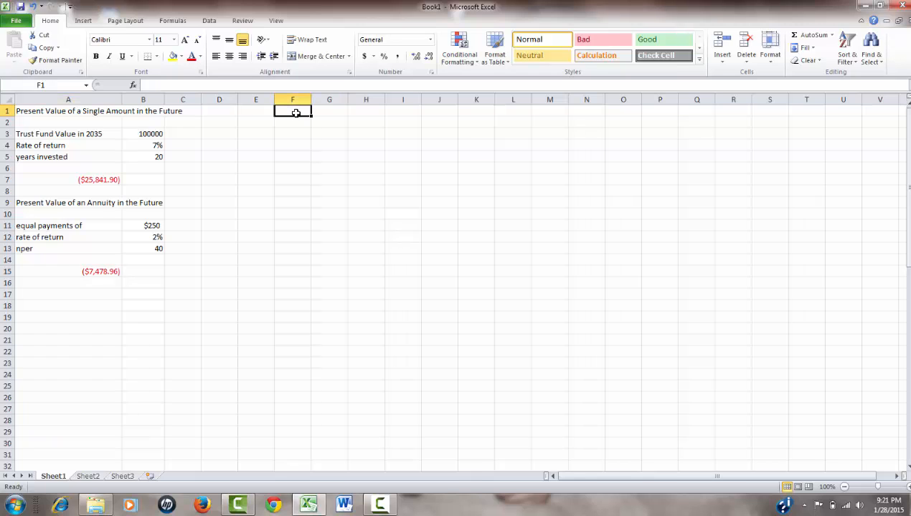
type("Future")
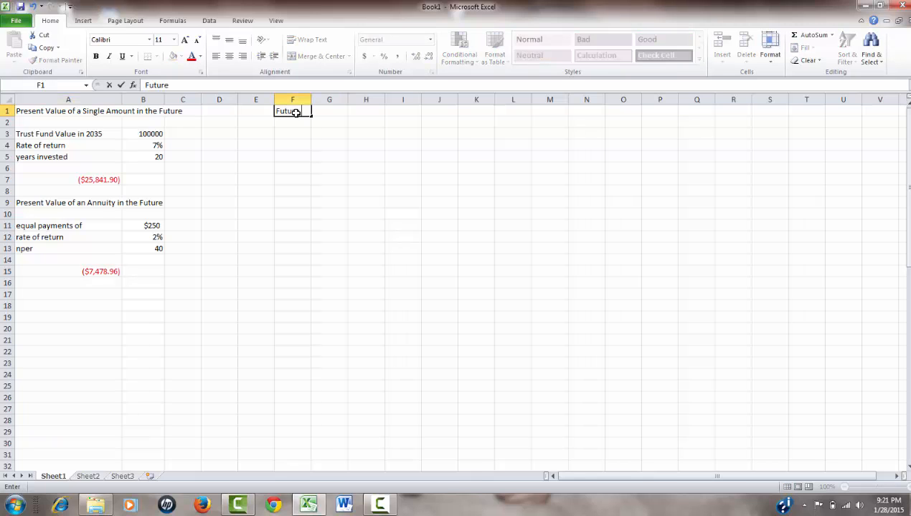
type(" value of a single ")
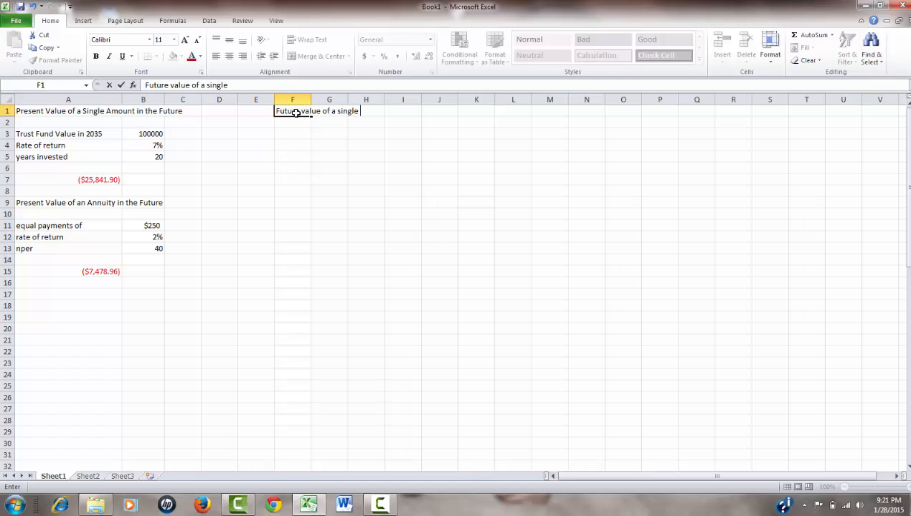
type("amount")
key("Return")
key("Return")
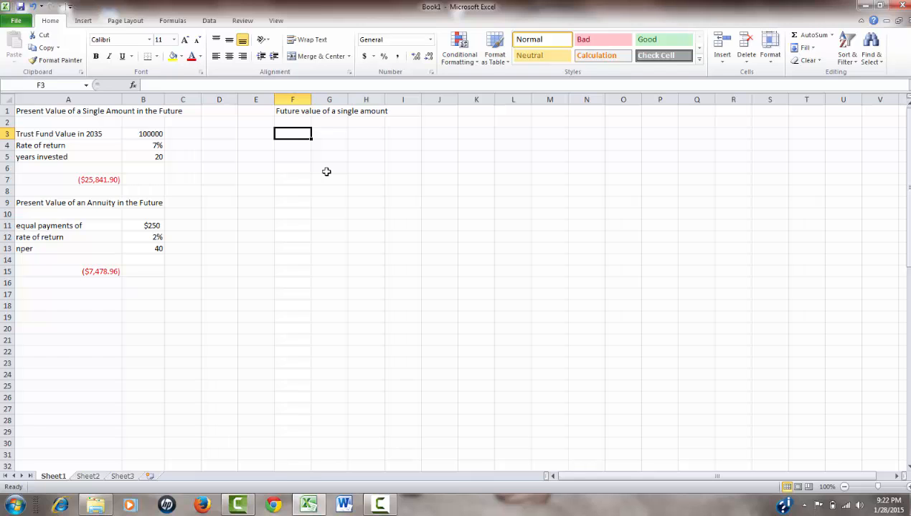
Enter 1000 in cell F3 and 20 in cell F4, and dismiss the color scheme prompt.
type("1000")
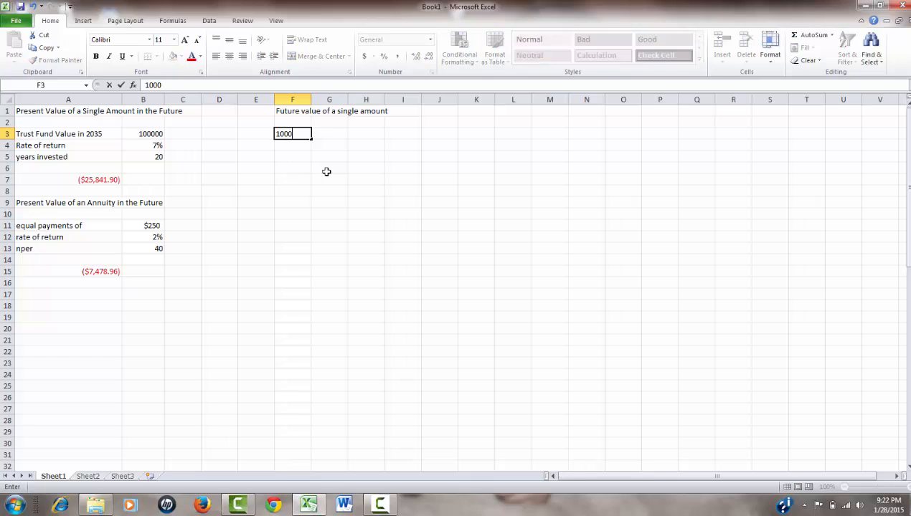
key("Return")
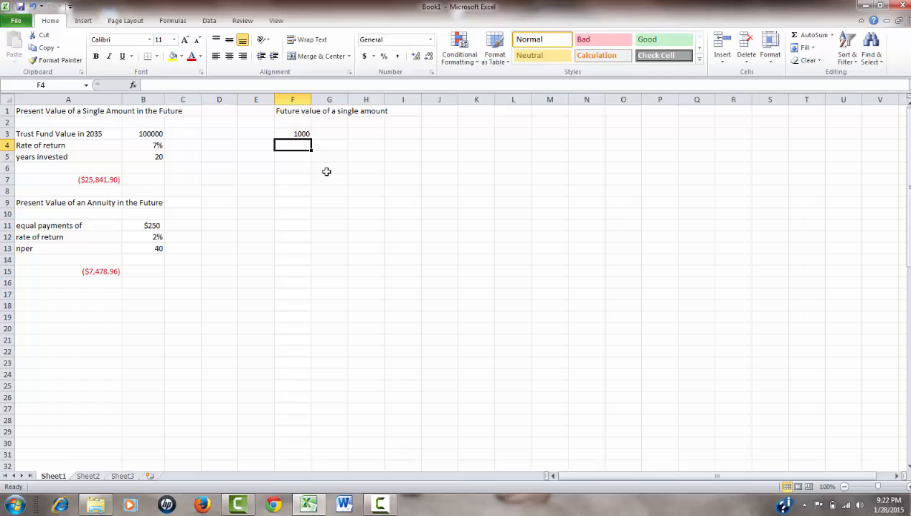
type("20")
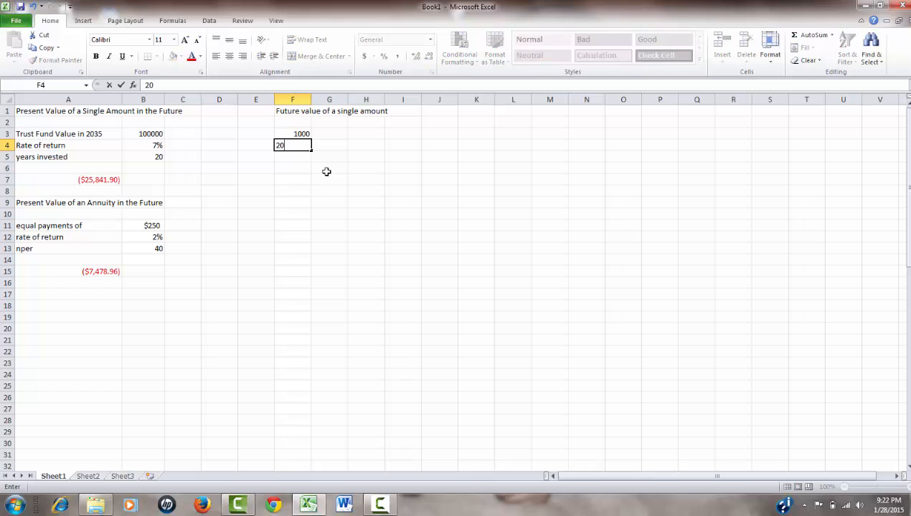
key("Return")
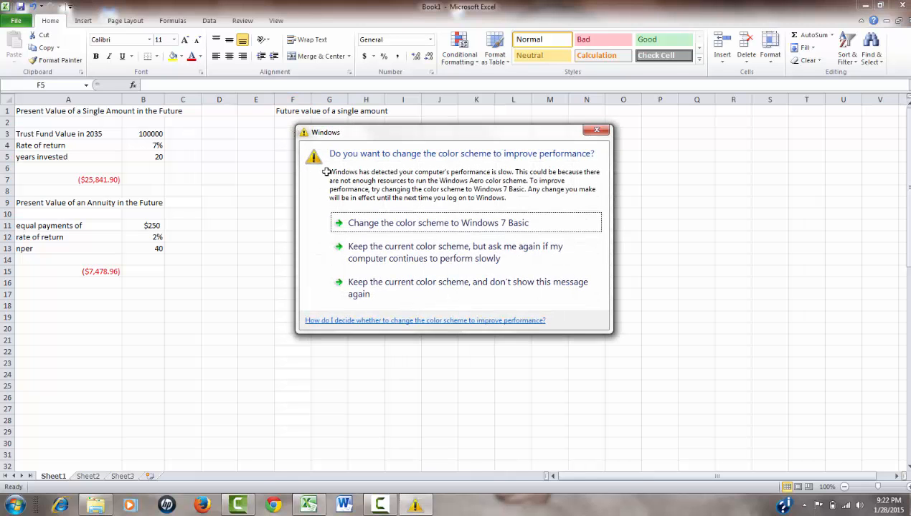
left_click(597, 130)
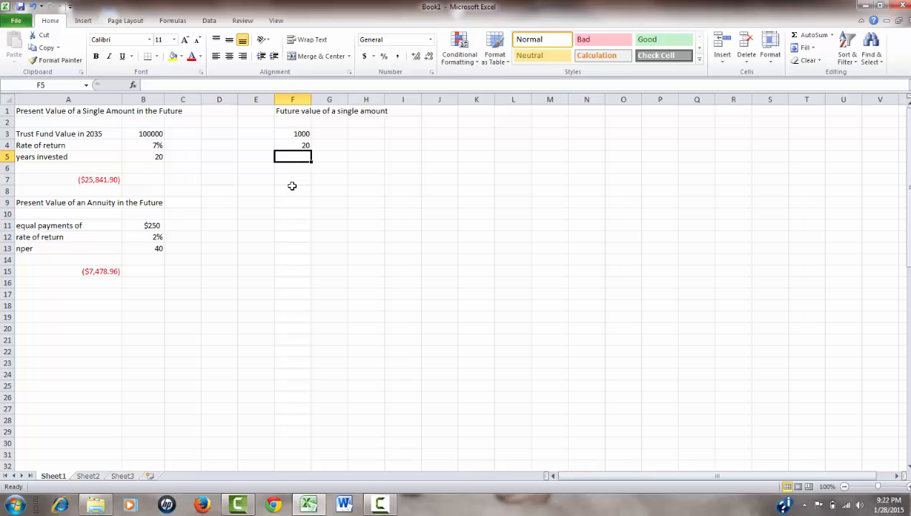
Enter 20 in cell F5 and replace the value in cell F4 with 5%.
type("2")
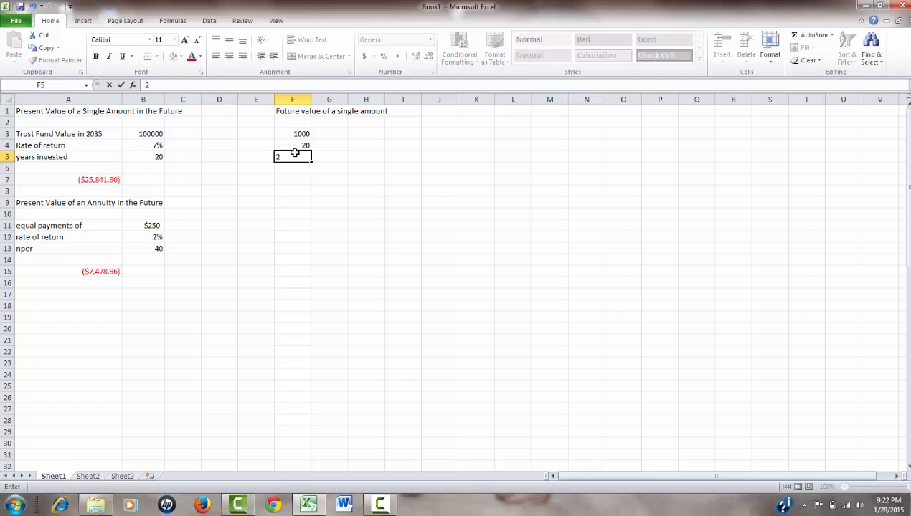
type("0")
key("Up")
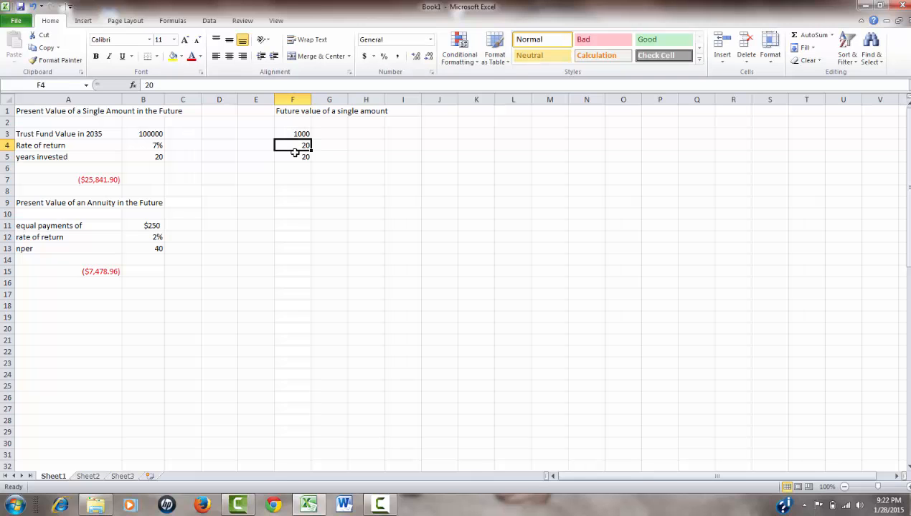
type("57%")
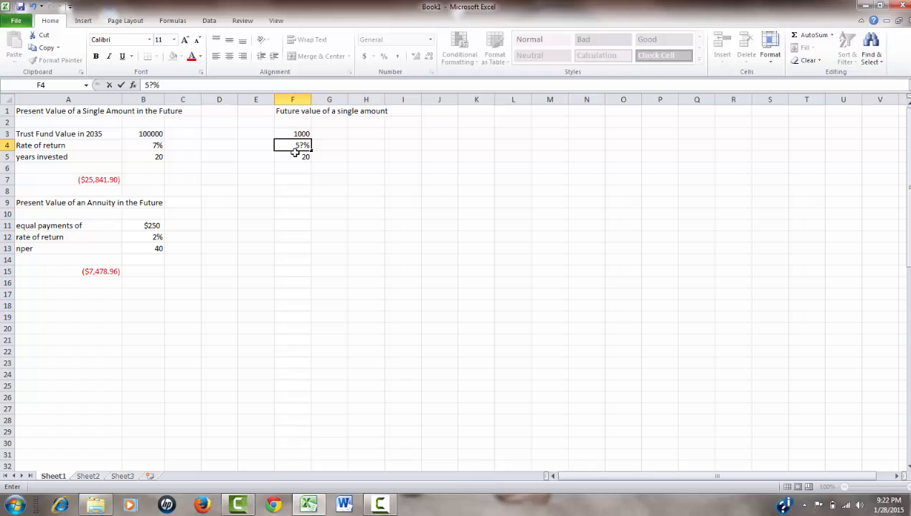
key("BackSpace")
key("BackSpace")
type("%")
Insert the financial function FV in cell F7 to open its arguments.
left_click(301, 180)
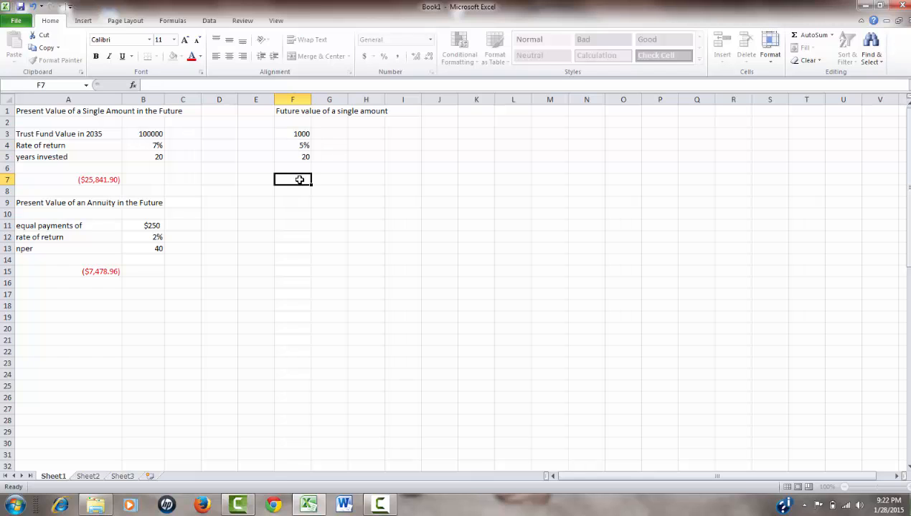
left_click(135, 85)
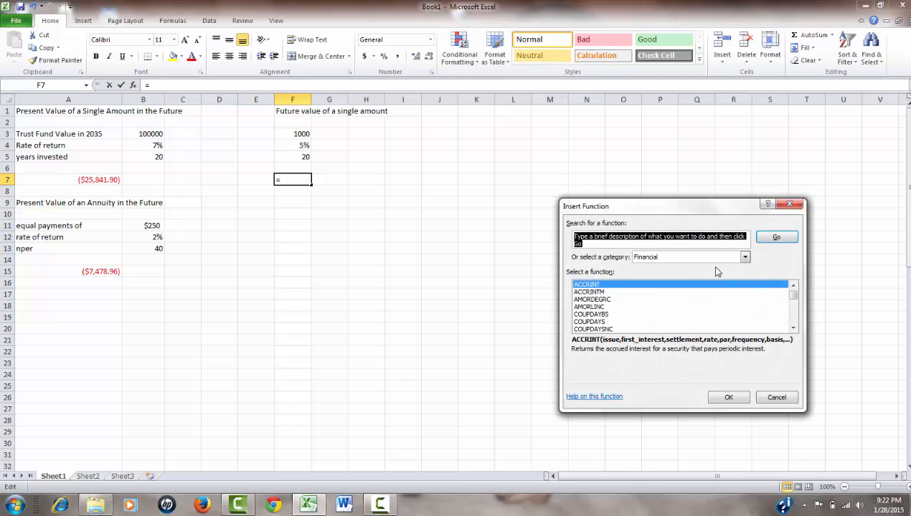
left_click_drag(793, 328, 793, 328)
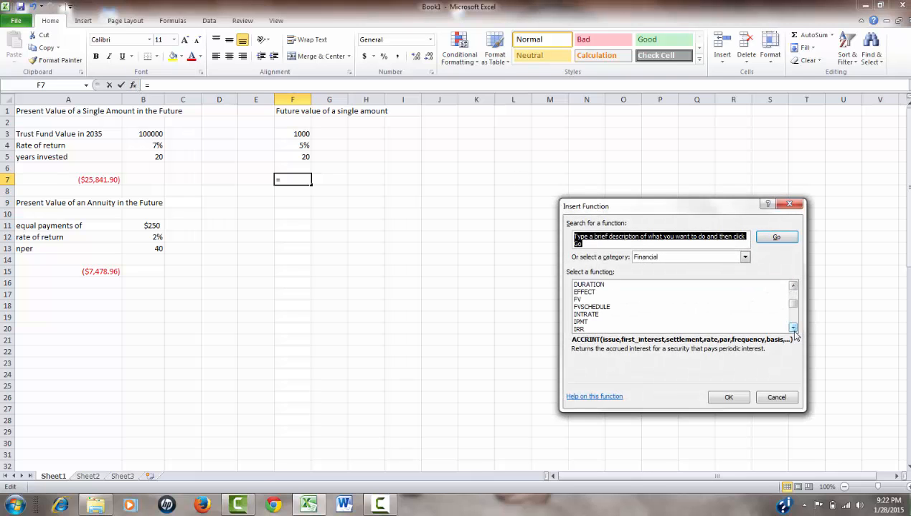
left_click(574, 299)
left_click(725, 397)
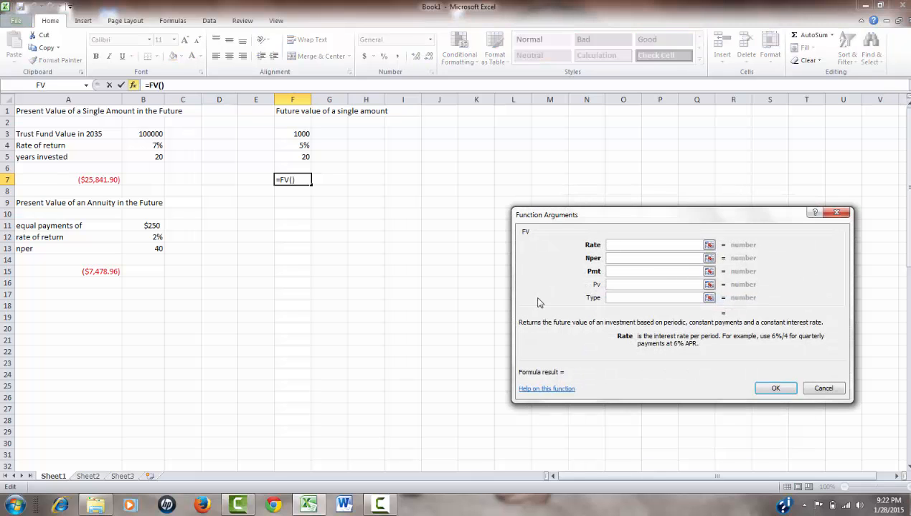
Set the FV arguments to F4 for Rate, F5 for Nper and F3 for Pv, and accept the formula.
left_click(303, 146)
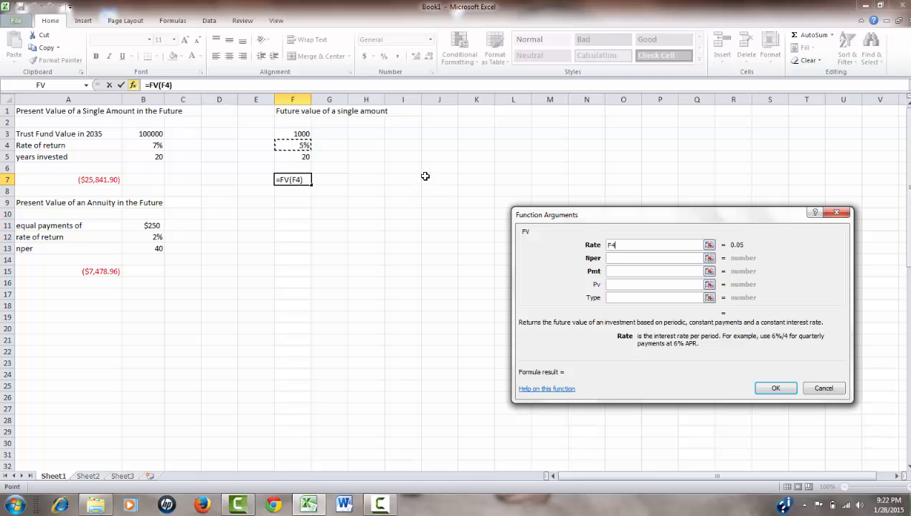
left_click(617, 260)
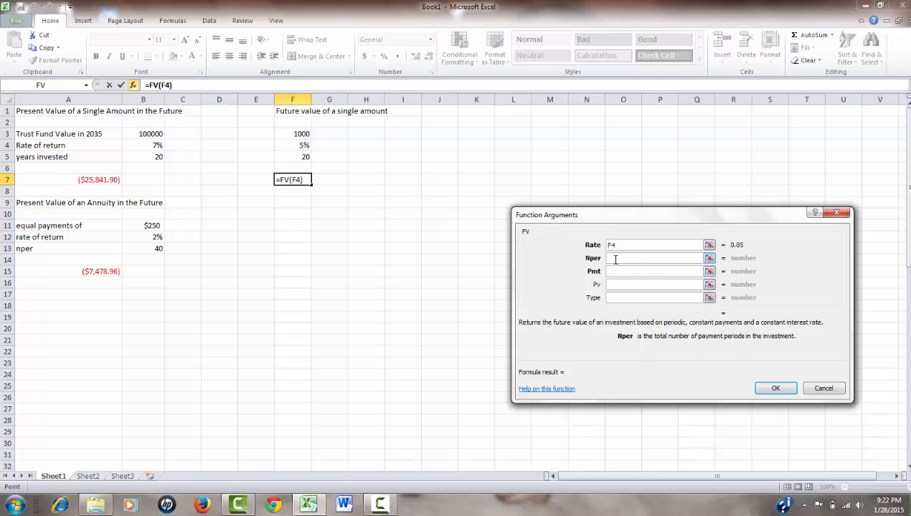
left_click(293, 158)
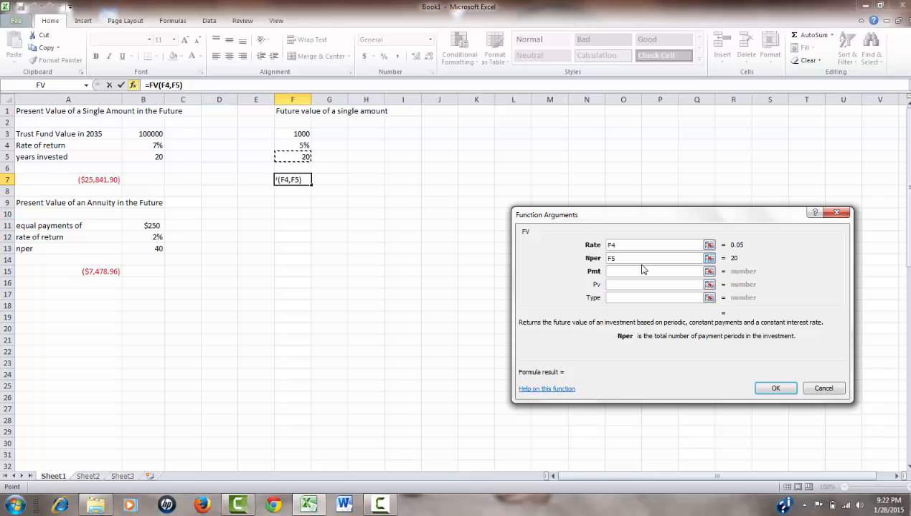
left_click(615, 285)
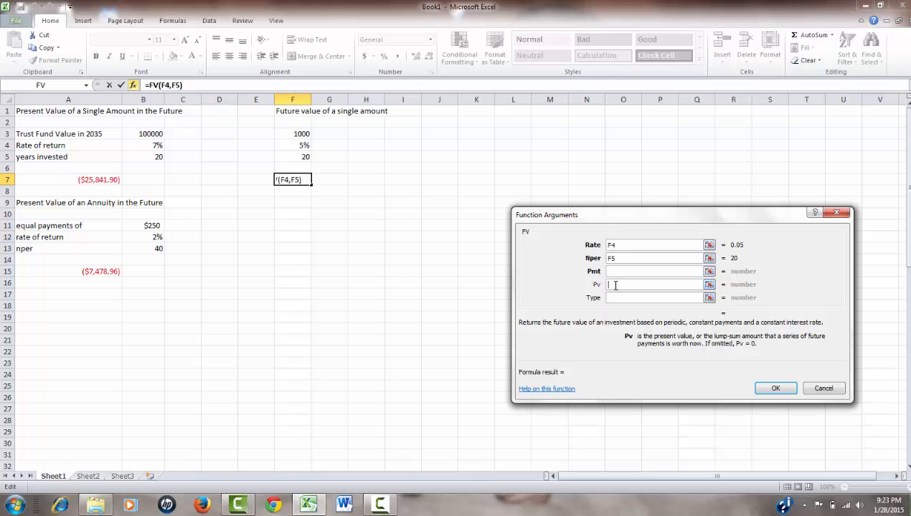
left_click(300, 134)
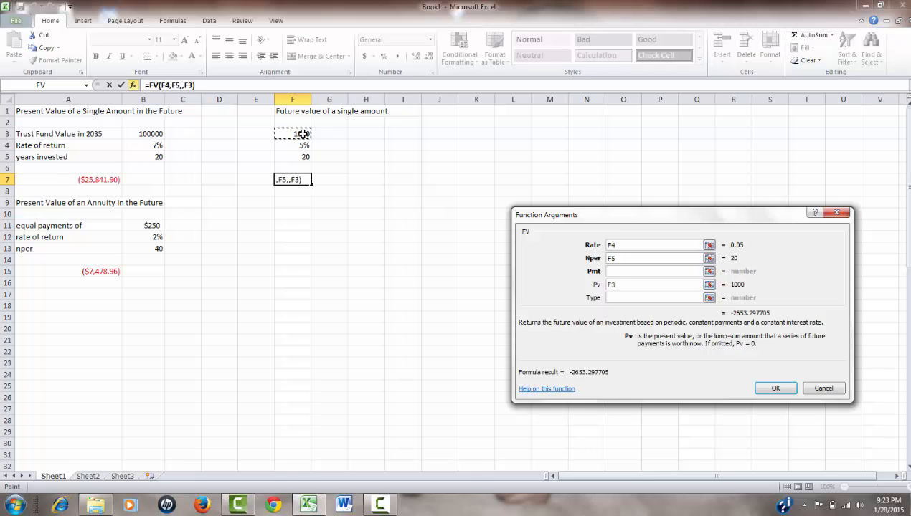
left_click(777, 389)
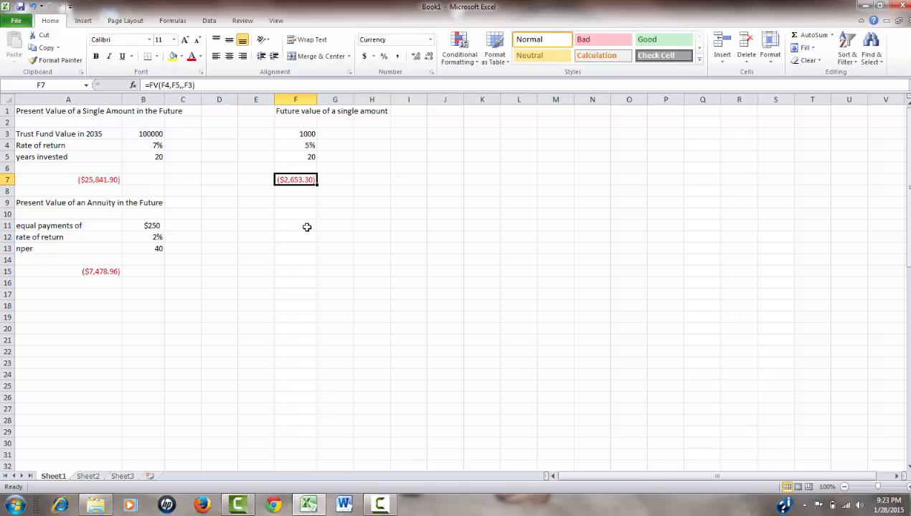
Enter the heading "Future value of an annuity" in cell F9.
left_click(300, 205)
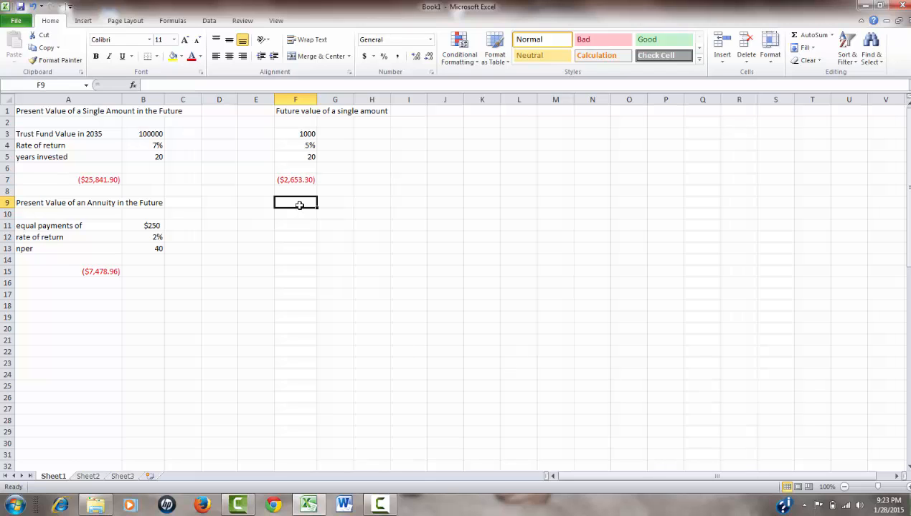
type("F")
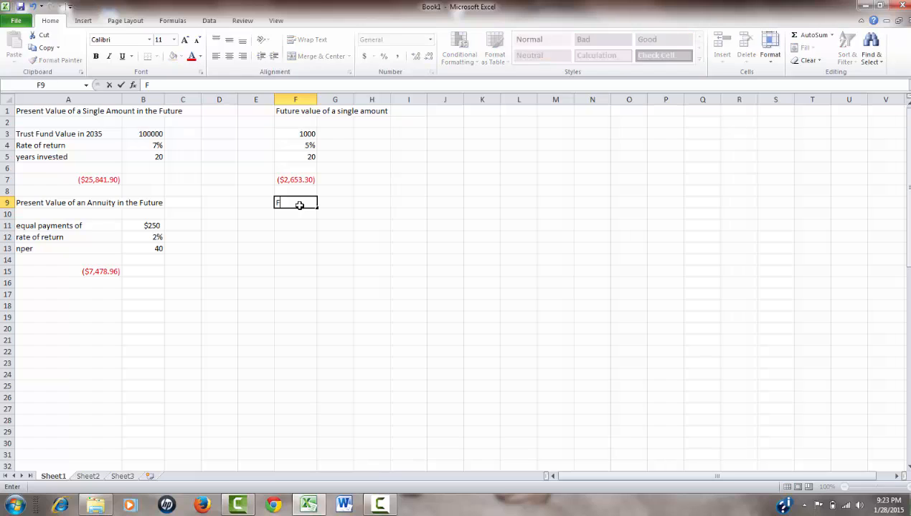
type("uture value o")
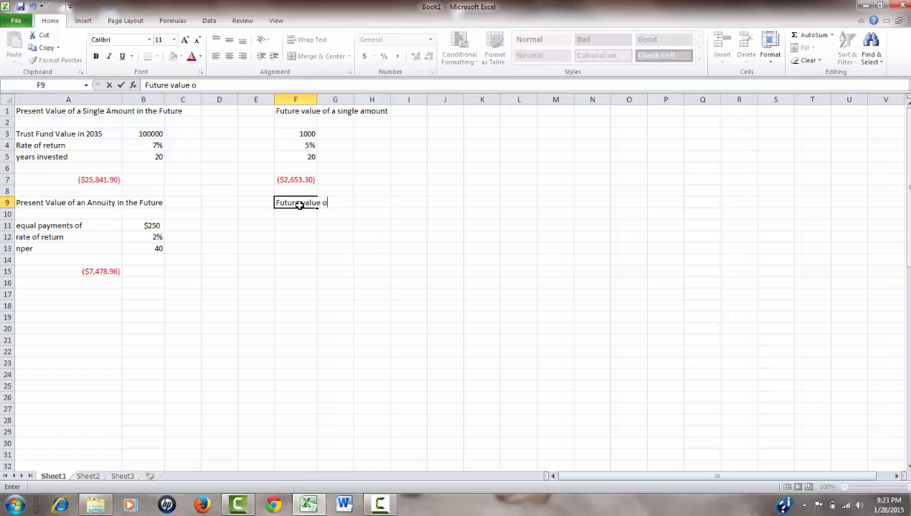
type("f an annuity")
key("Return")
key("Return")
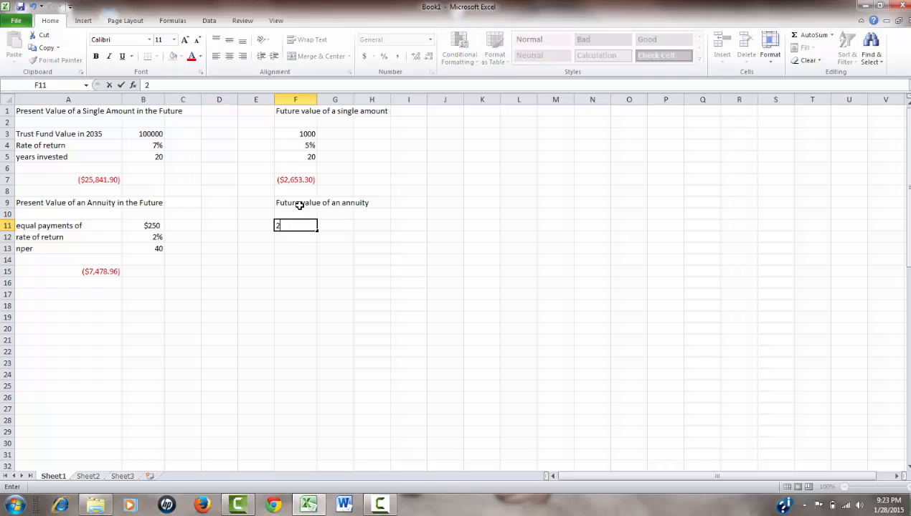
Enter the payment 250 in cell F11 and the rate 6% in cell F12.
type("250")
key("Return")
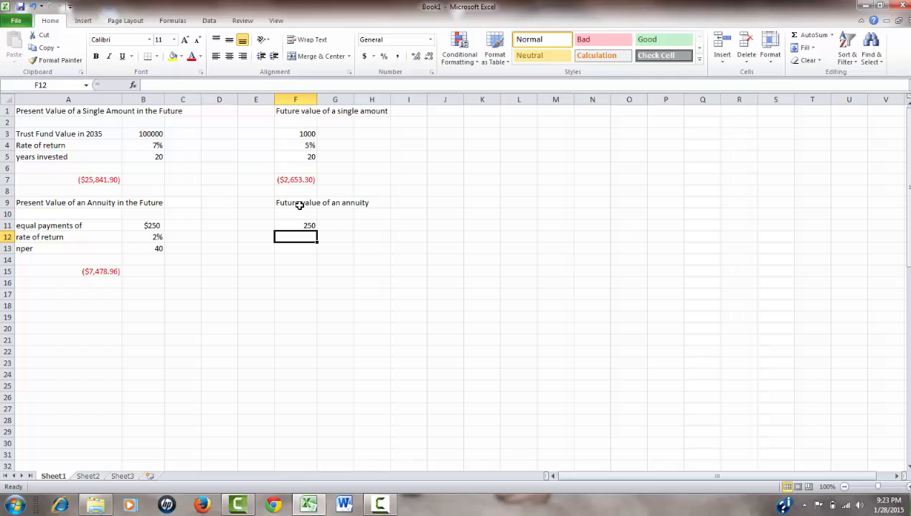
type("6%")
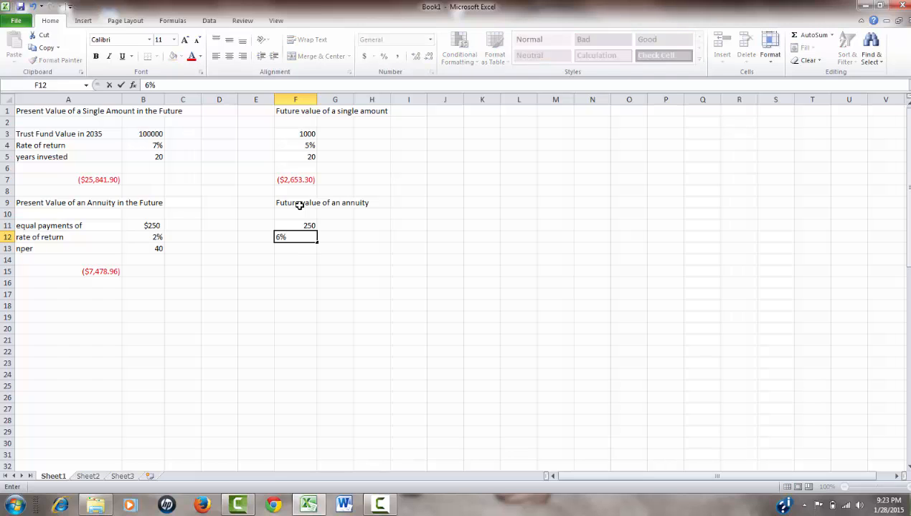
key("Return")
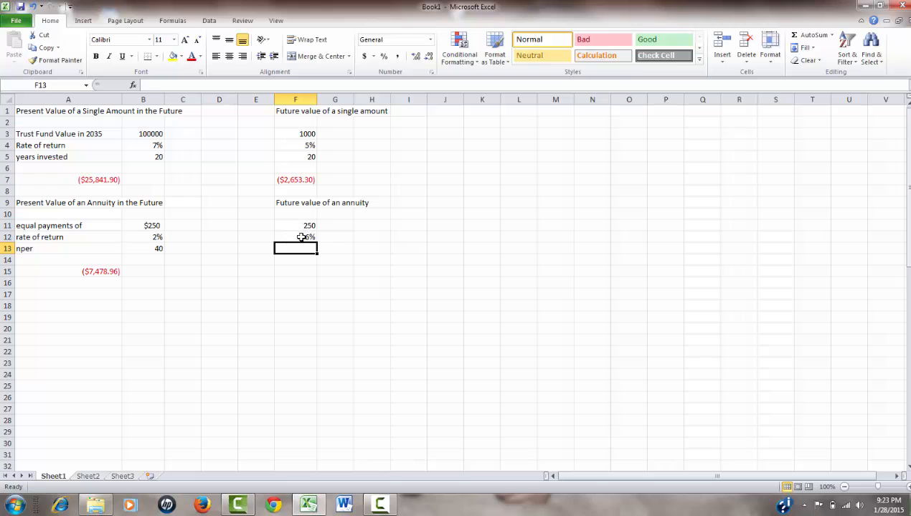
Change the rate in cell F12 to the formula =6%/4, dismissing the color scheme prompt.
left_click(305, 237)
left_click(146, 84)
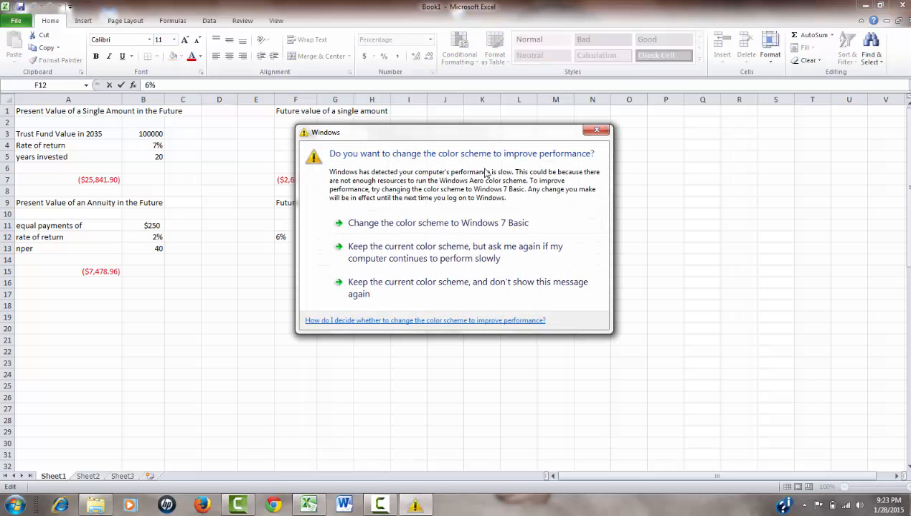
left_click(596, 130)
type("=")
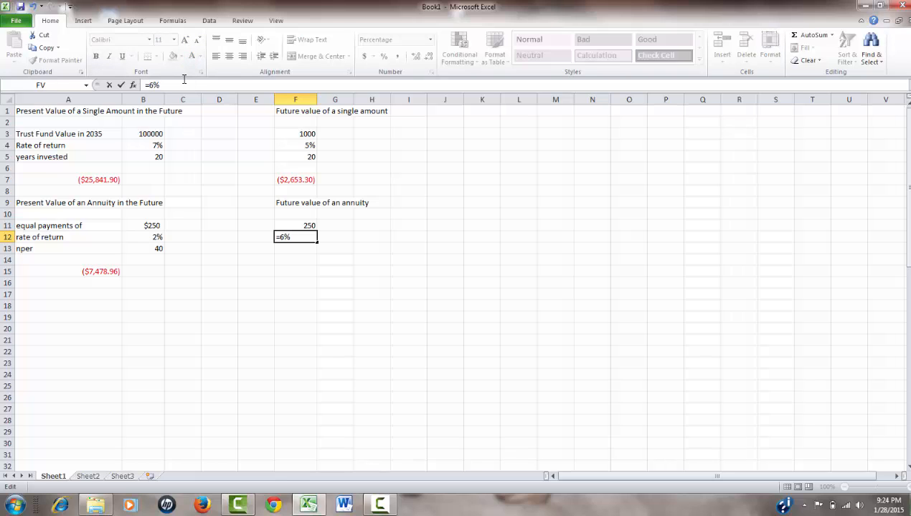
double_click(185, 81)
left_click(184, 80)
type("/4")
left_click(292, 249)
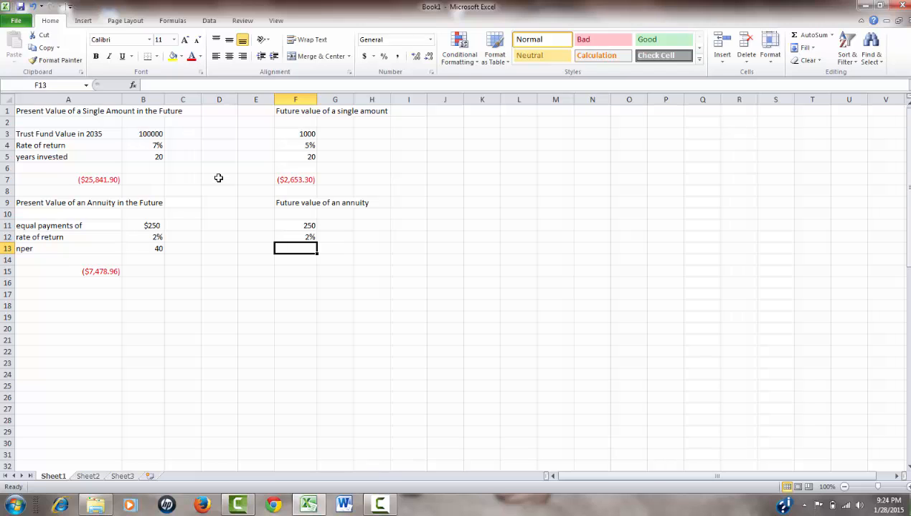
Enter the number of periods in cell F13 as the formula =20*4.
type("=2")
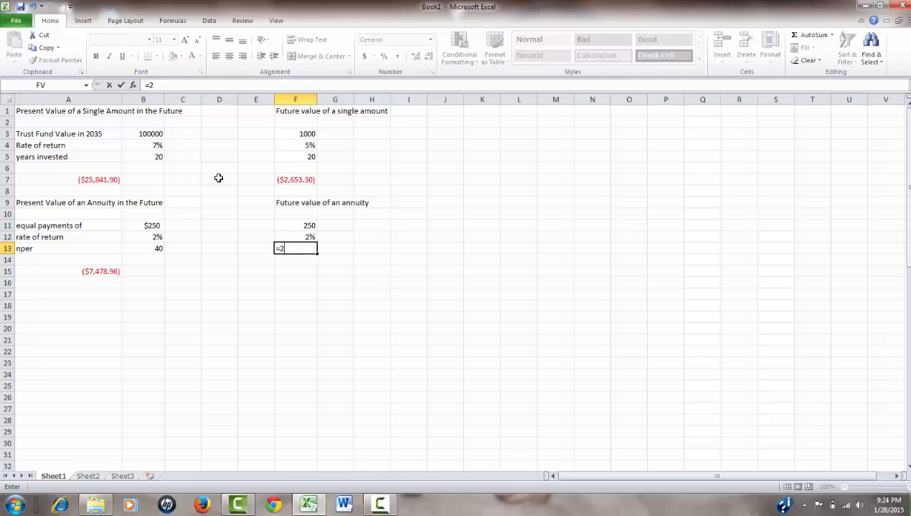
type("0*4")
key("Return")
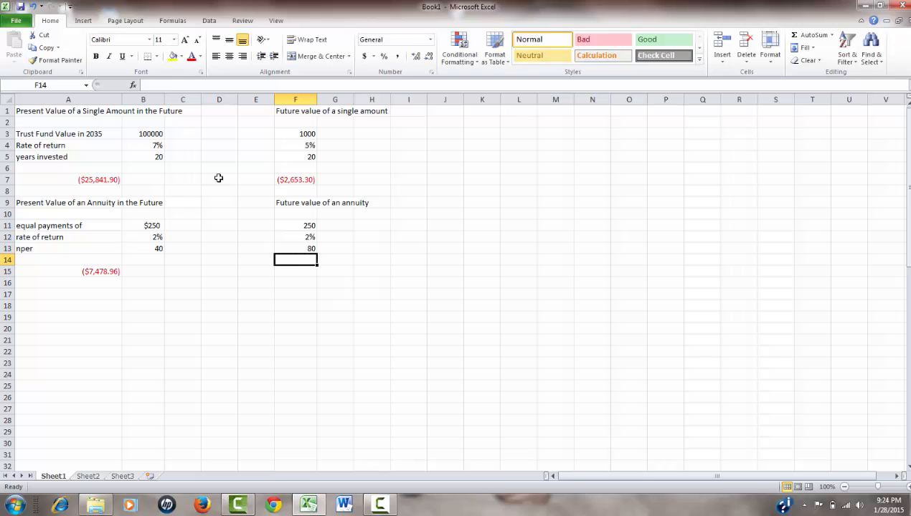
Insert the financial function FV in cell F15 to open its arguments.
key("Down")
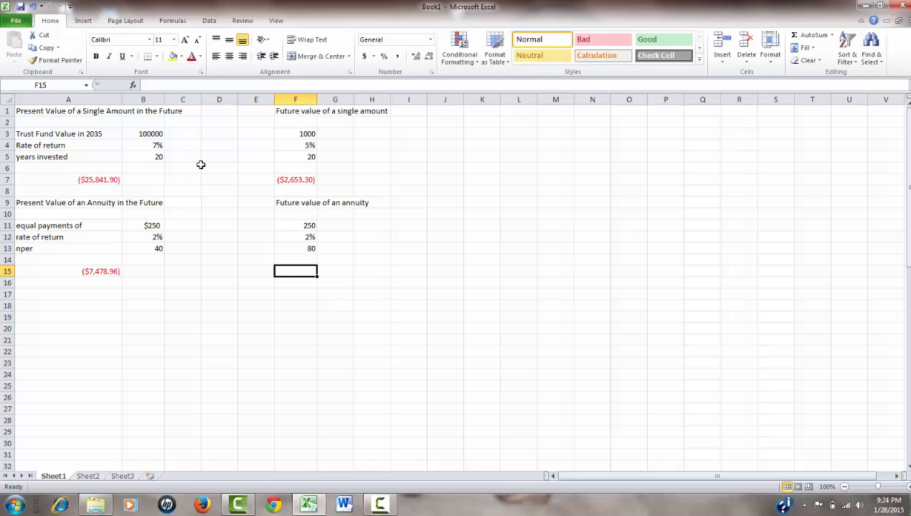
left_click(134, 85)
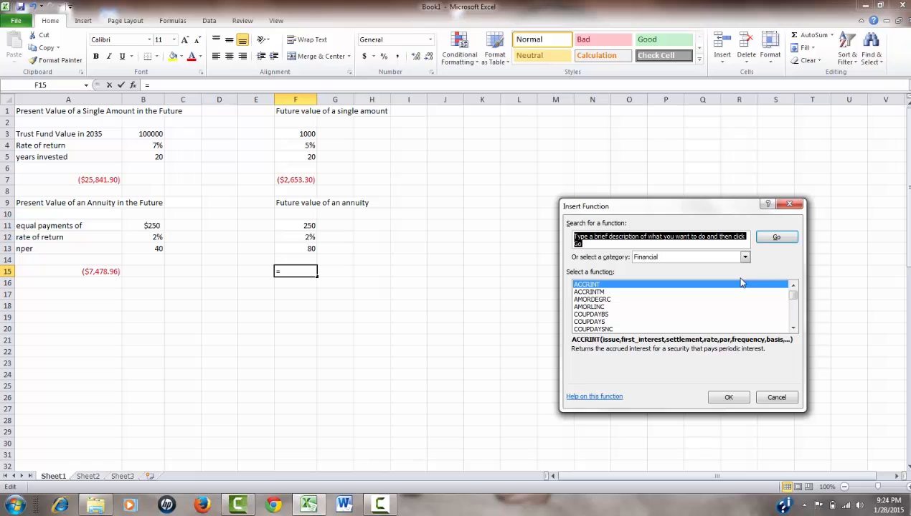
left_click_drag(793, 295, 794, 302)
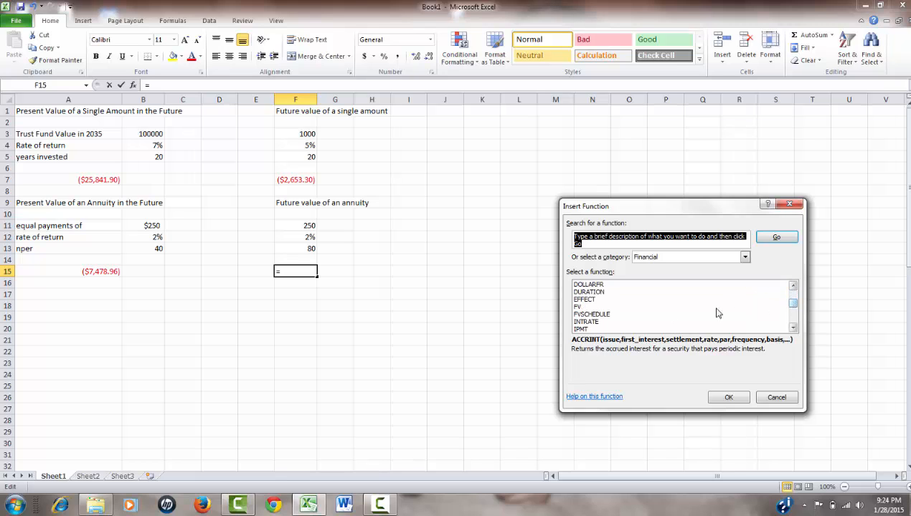
left_click(584, 308)
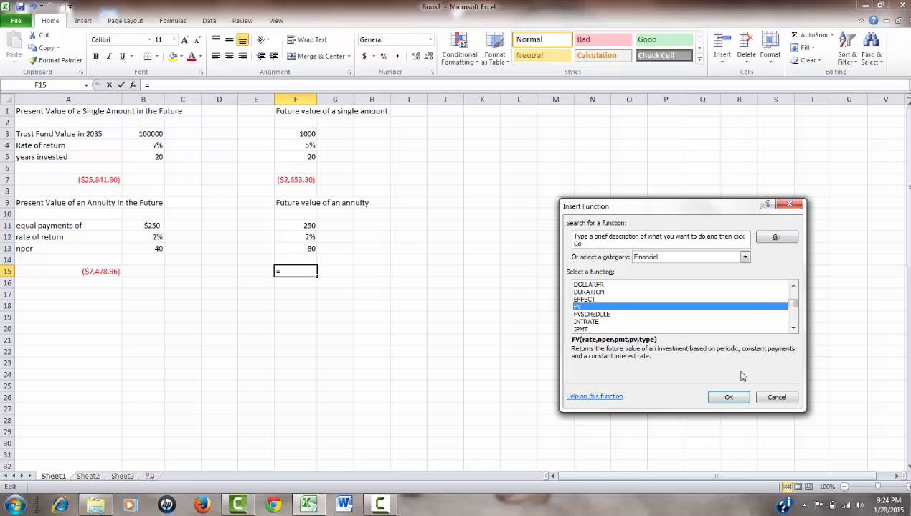
left_click(729, 397)
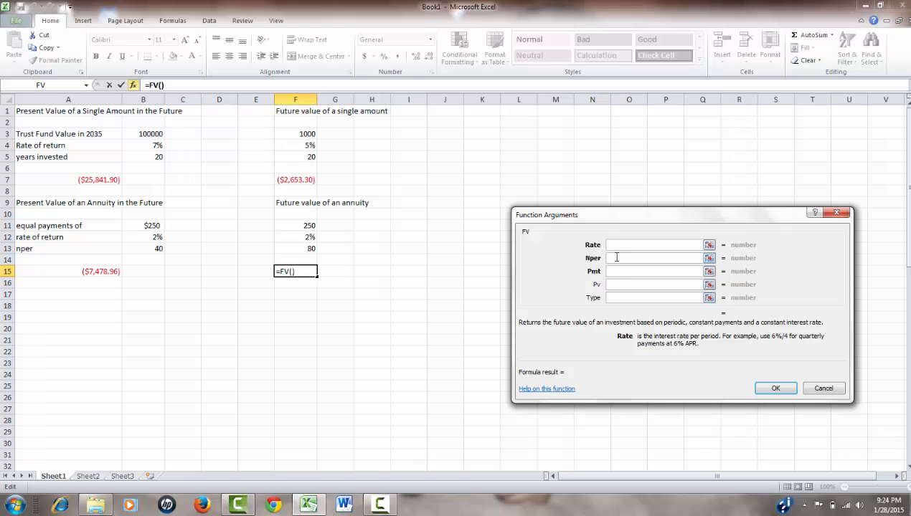
Set the FV arguments to F12 for Rate, F13 for Nper and F11 for Pmt, and accept the formula.
left_click(311, 238)
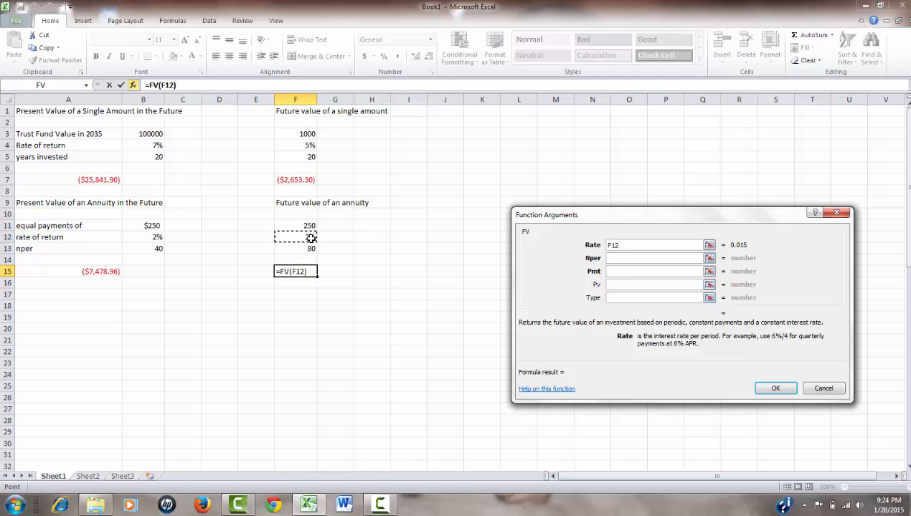
left_click(611, 258)
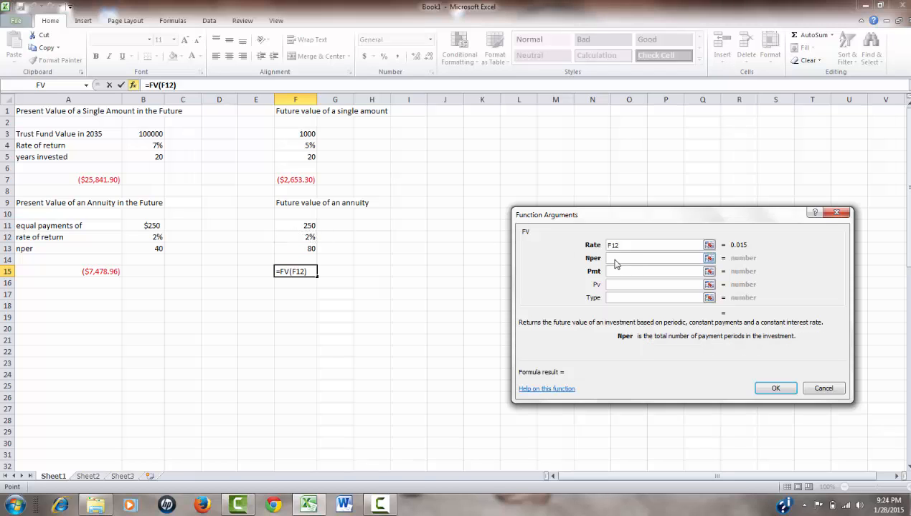
left_click(309, 248)
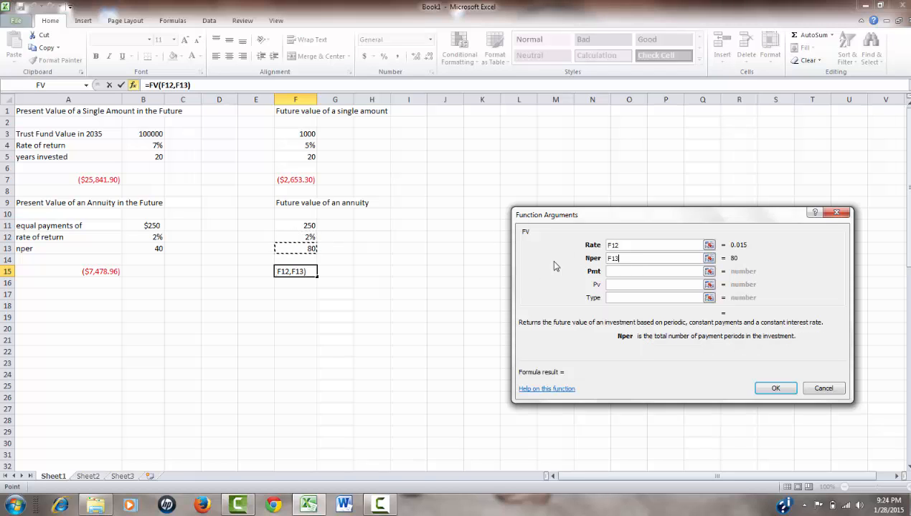
left_click(612, 271)
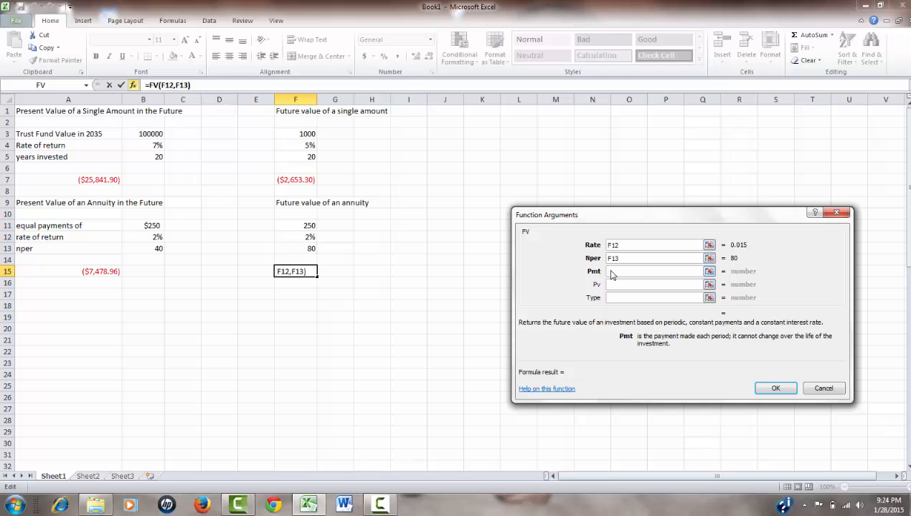
left_click(291, 227)
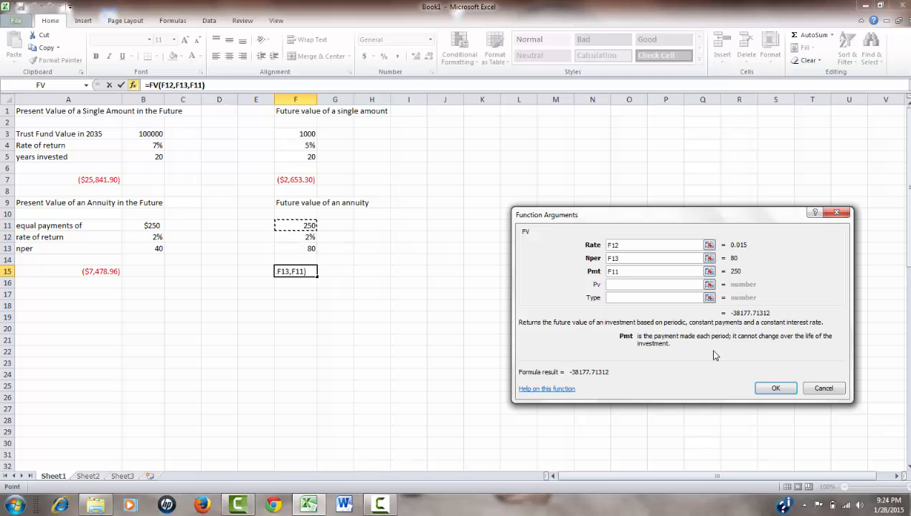
left_click(779, 389)
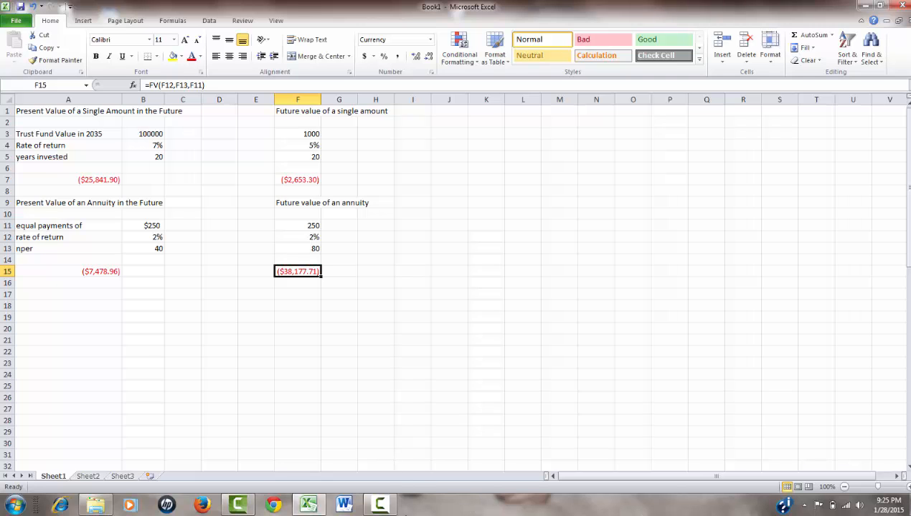
left_click(380, 505)
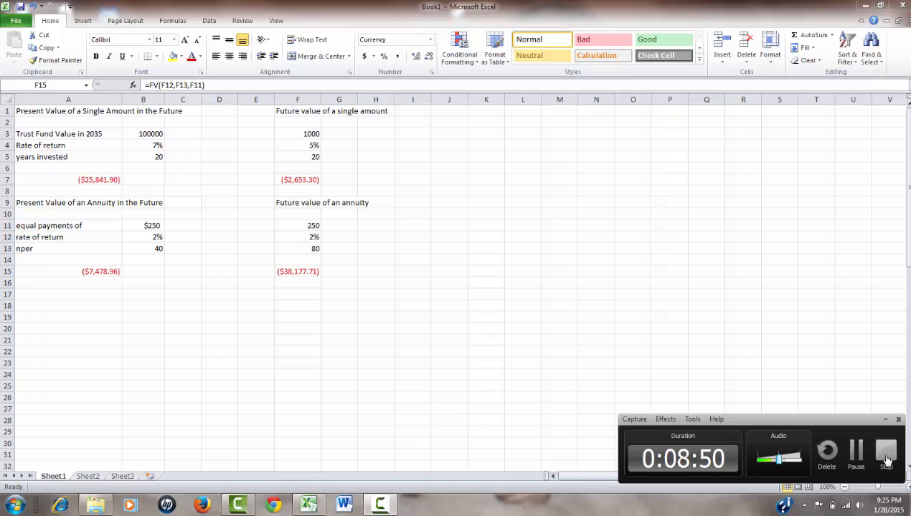